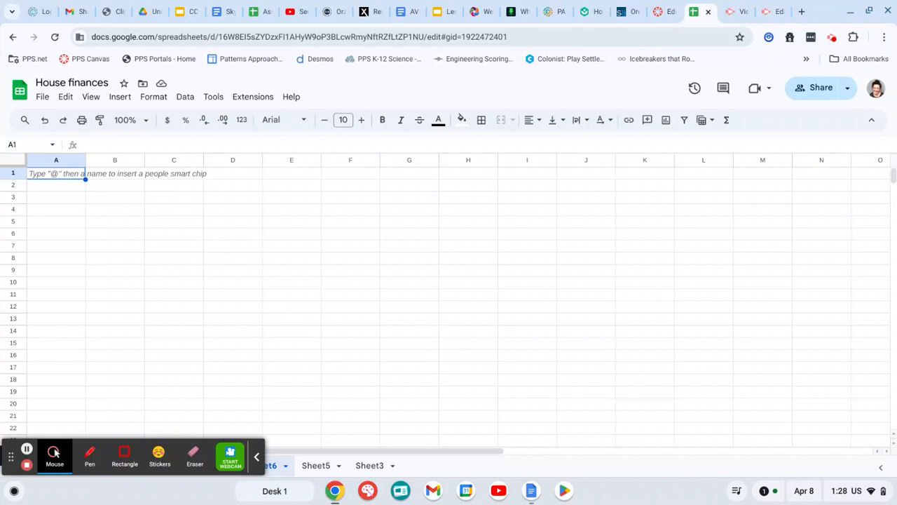
Step: Enter the title "Budget Worksheet" in cell A1 and the label "Job Title" in A2
text(Budget )
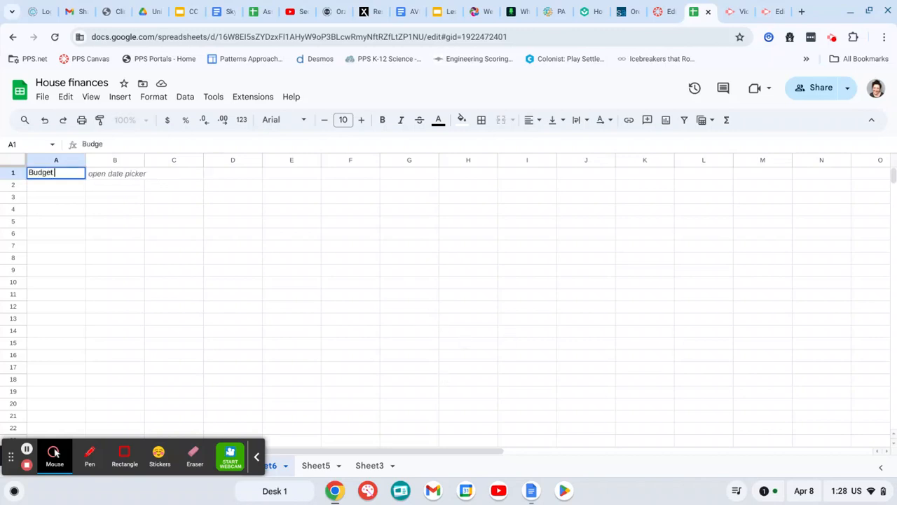
text(Worksheet)
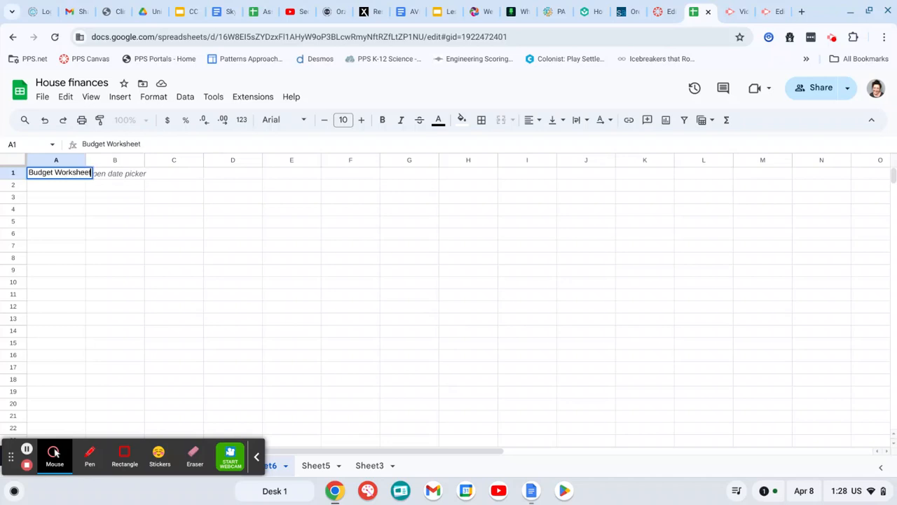
key(Return)
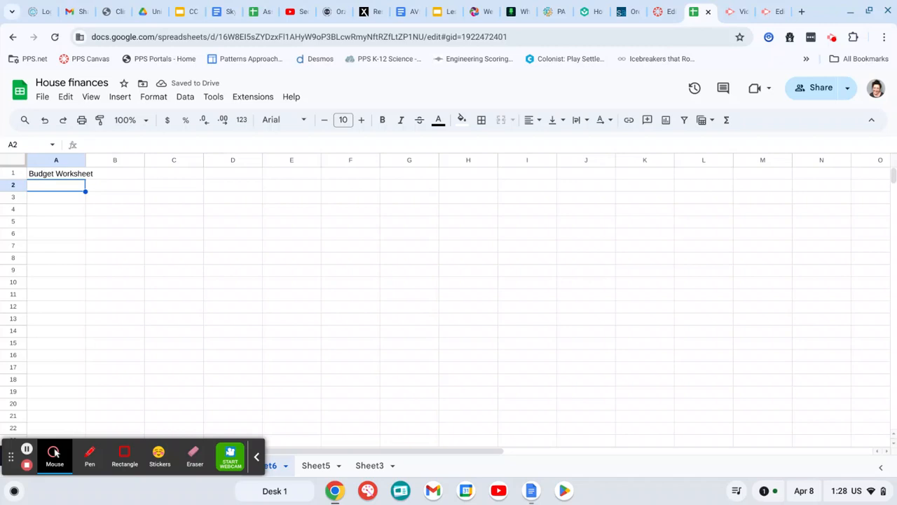
text(Jo)
key(BackSpace)
text(o)
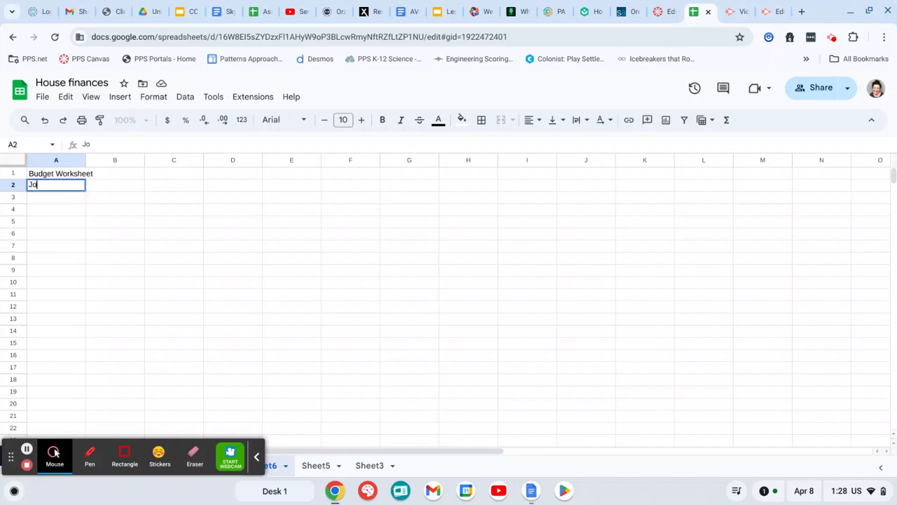
text(b Title)
key(Return)
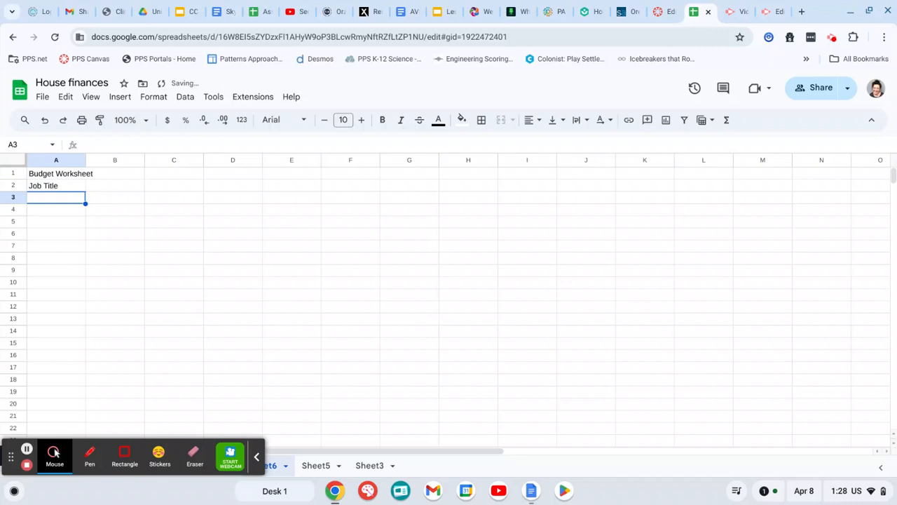
Step: Add the labels "Annual Salary" in cell A3 and "After Tax Income" in A4
text(Annual S)
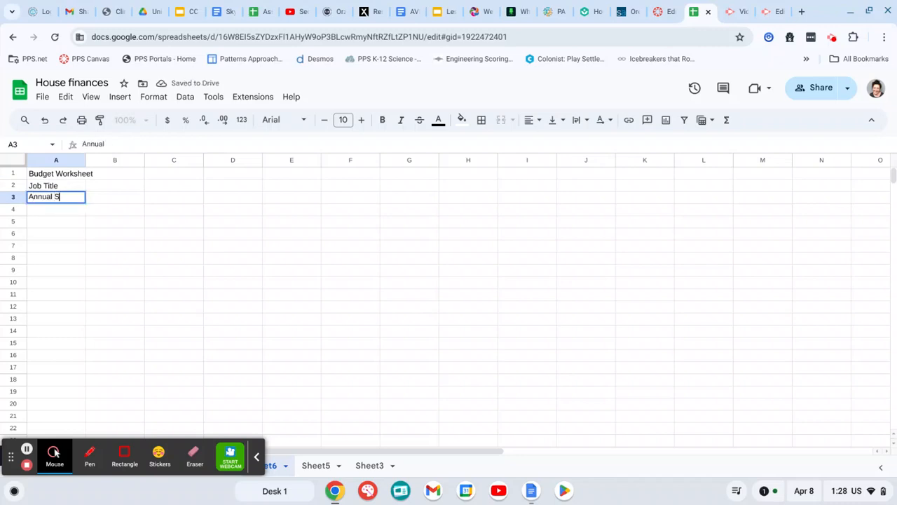
text(alary)
key(Return)
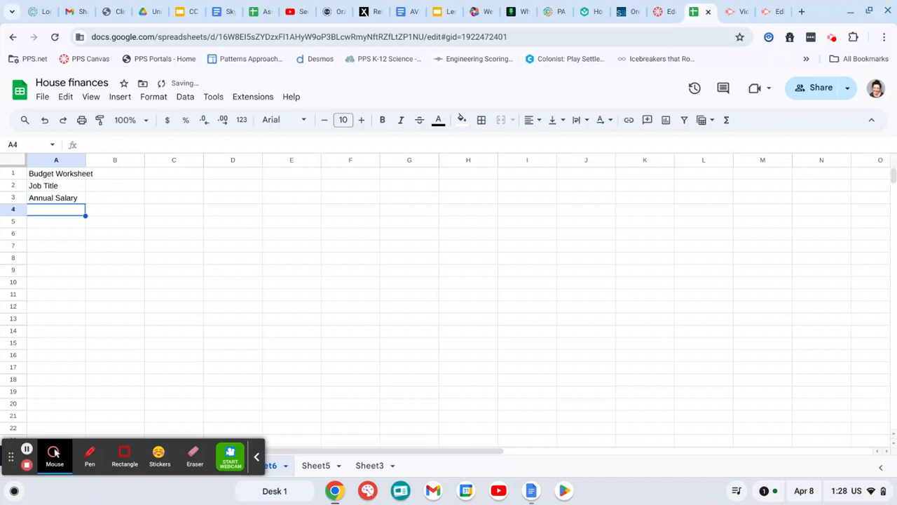
text(After)
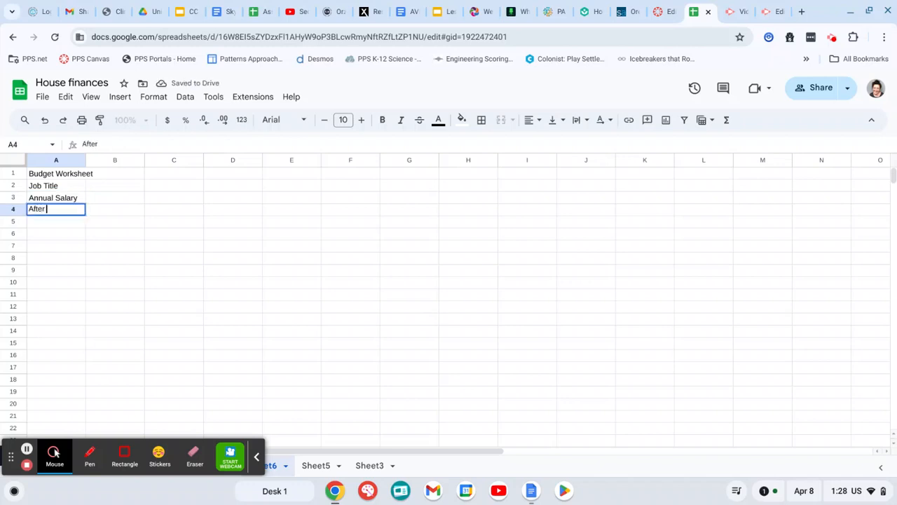
text( Tax Income)
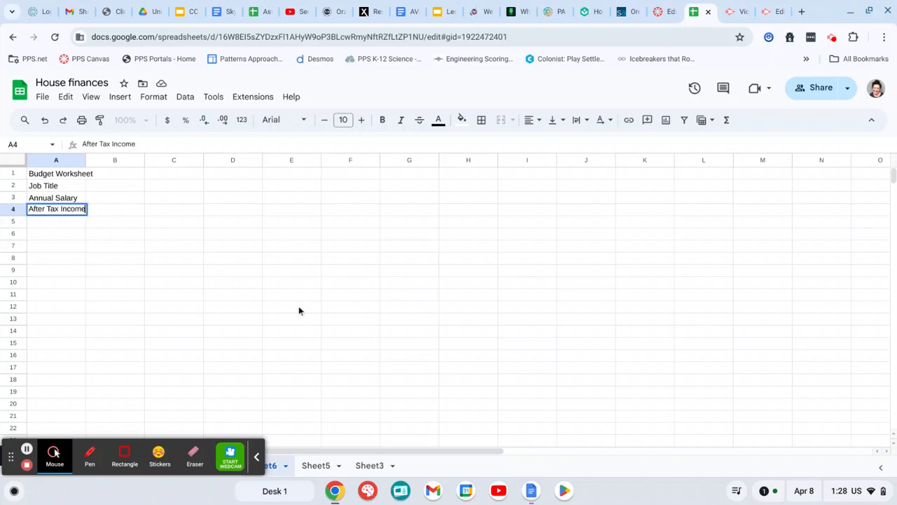
click(126, 214)
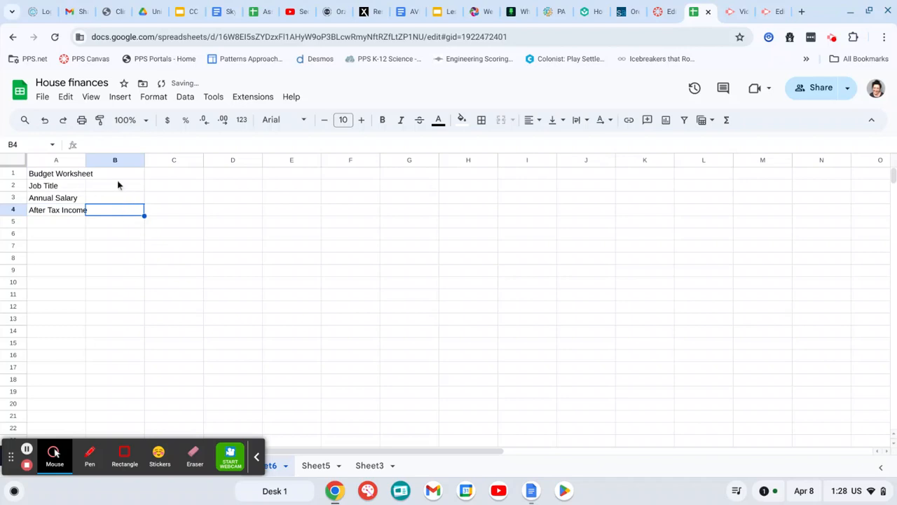
Step: Fill cell B4 beside After Tax Income with yellow and fit column A's width to its text
drag(113, 185, 115, 210)
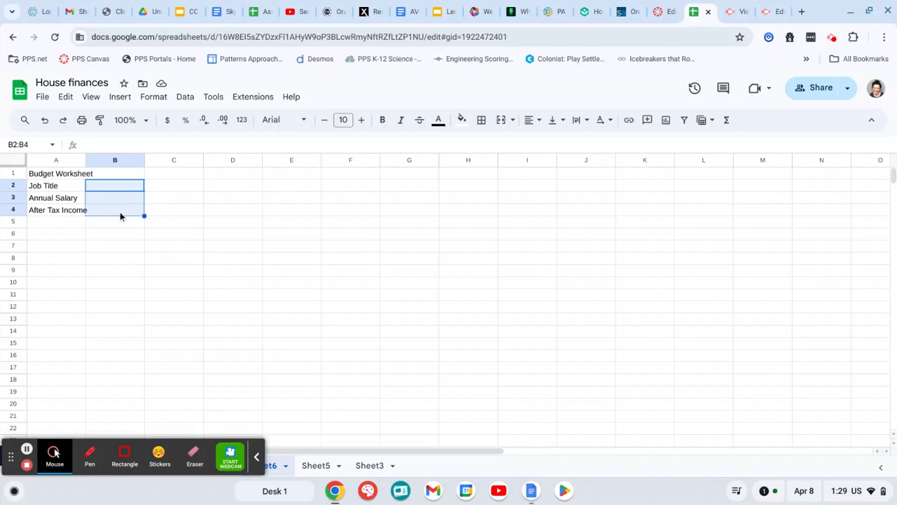
click(119, 213)
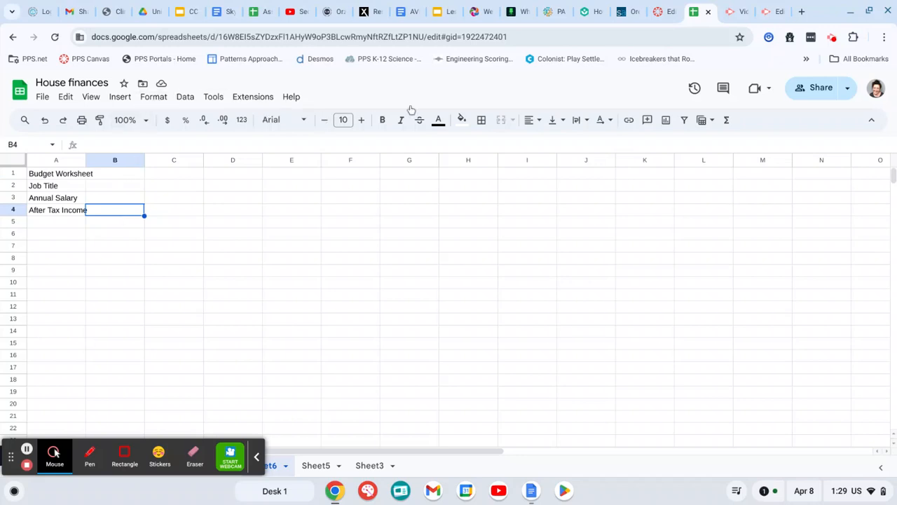
click(461, 120)
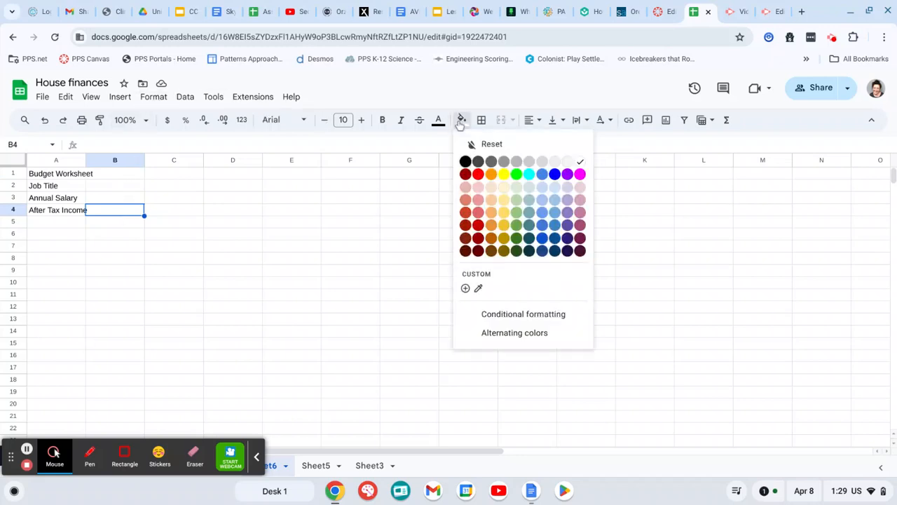
click(504, 176)
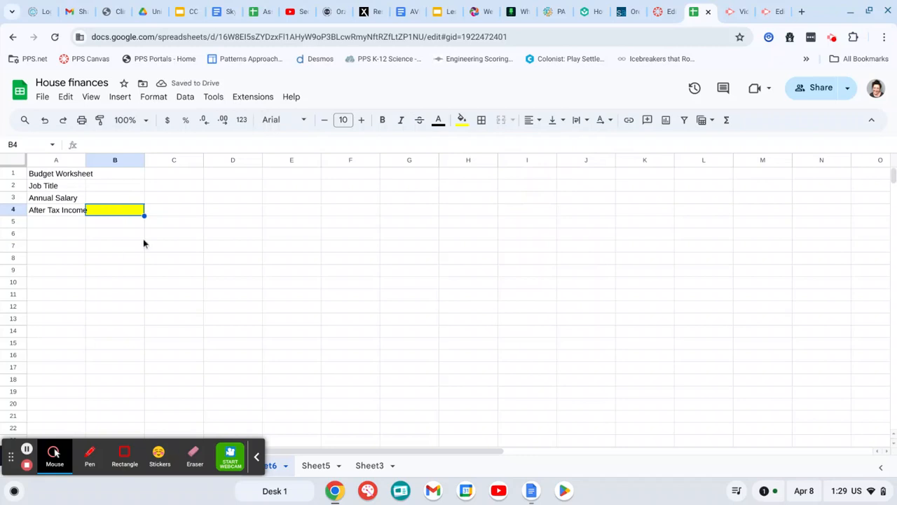
double_click(85, 160)
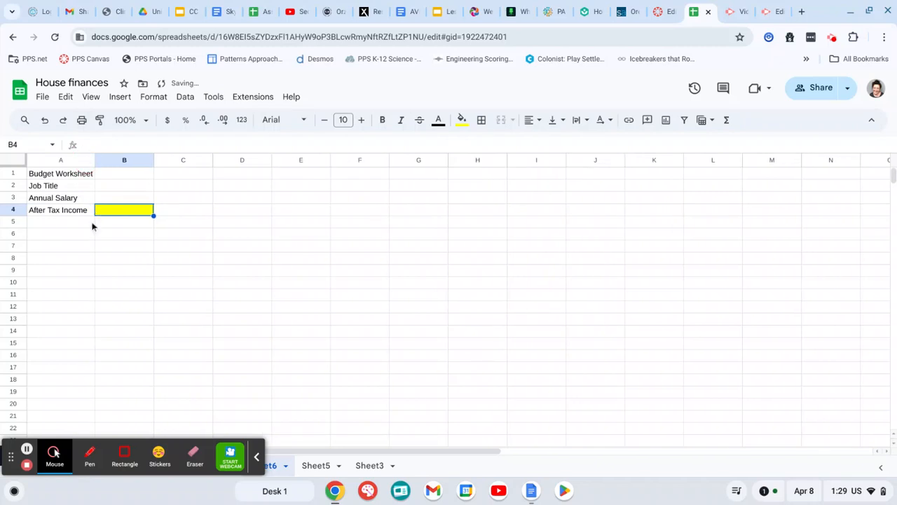
Step: Enter the section headings "Needs" in A6, "Wants" in C6 and "Savings" in E6
click(58, 237)
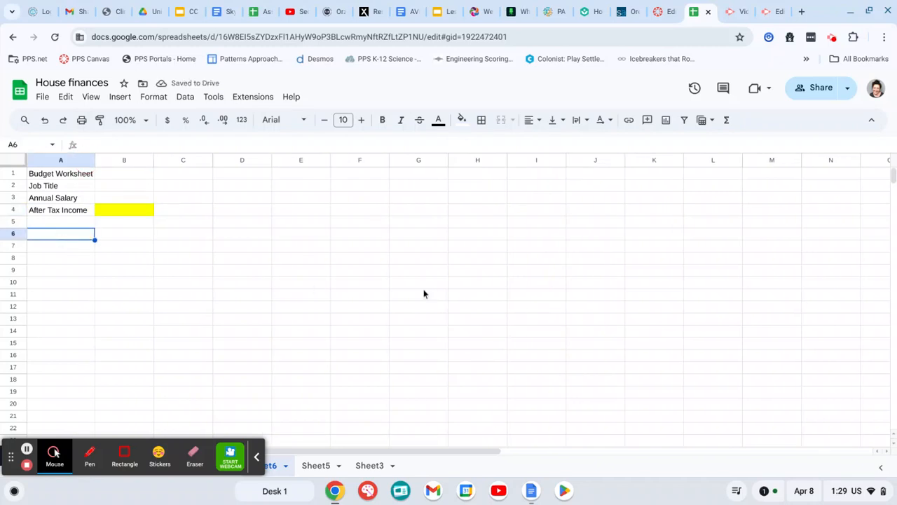
text(Needs)
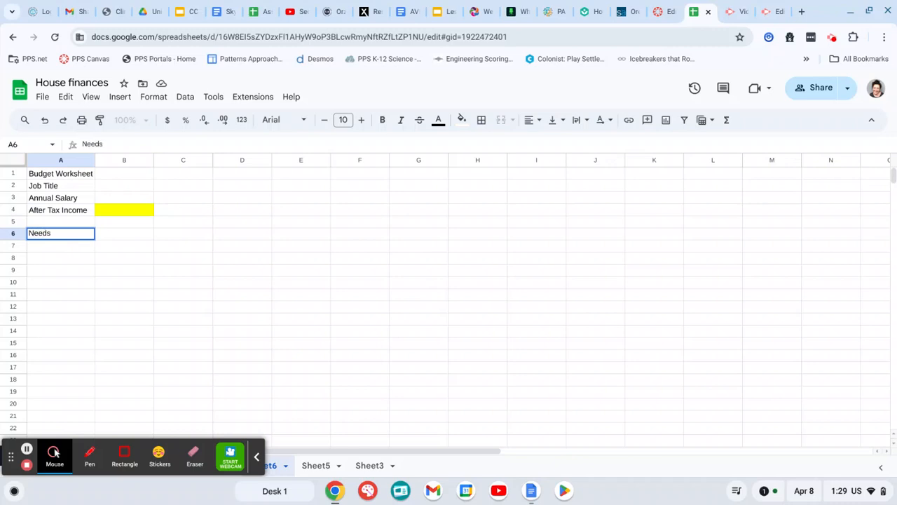
key(Tab)
key(Tab)
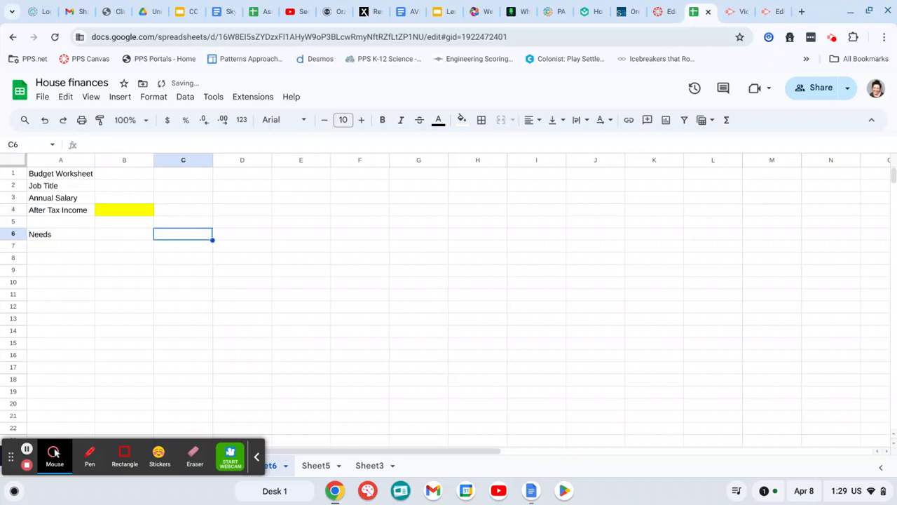
text(Wants)
key(Tab)
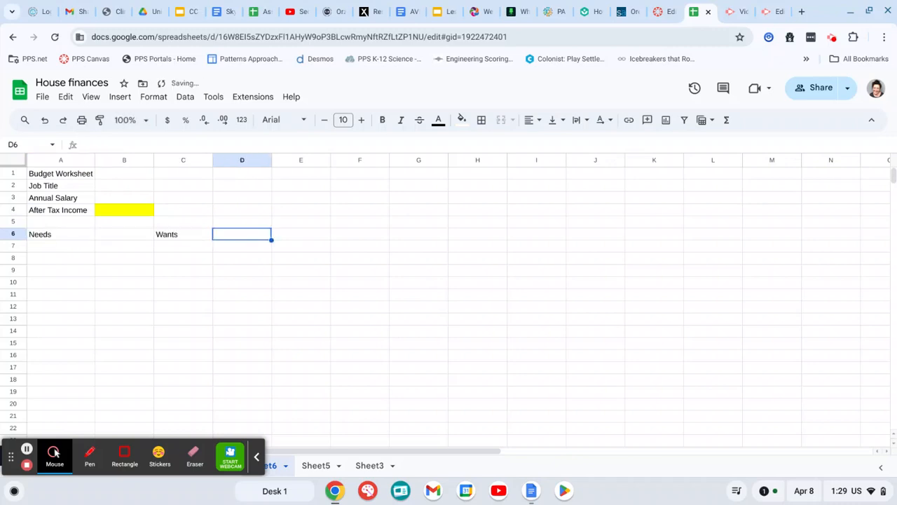
key(Tab)
text(Savings)
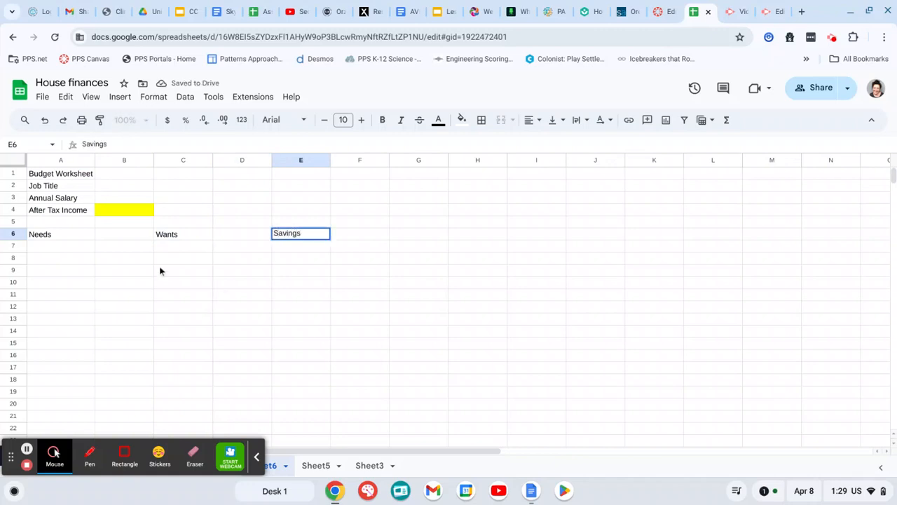
Step: Make the heading row A6:F6 bold and give it an outer border
drag(40, 237, 343, 236)
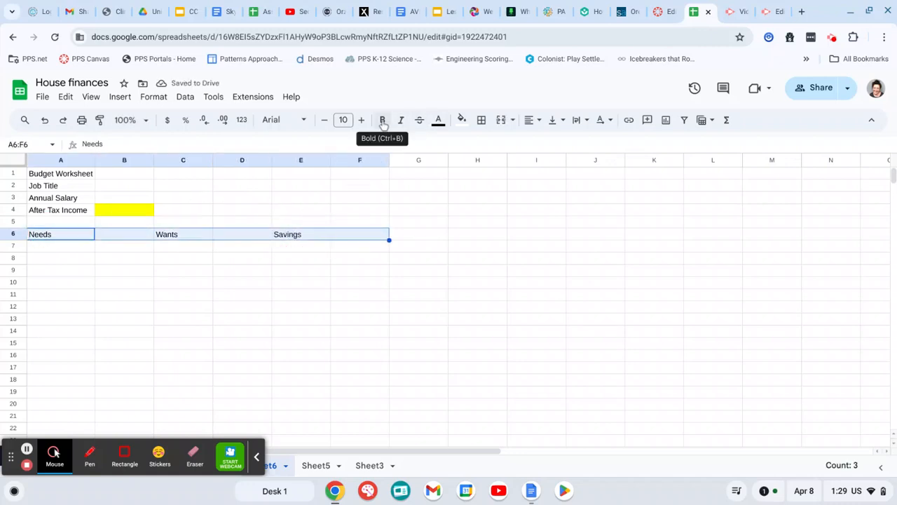
click(383, 122)
click(482, 121)
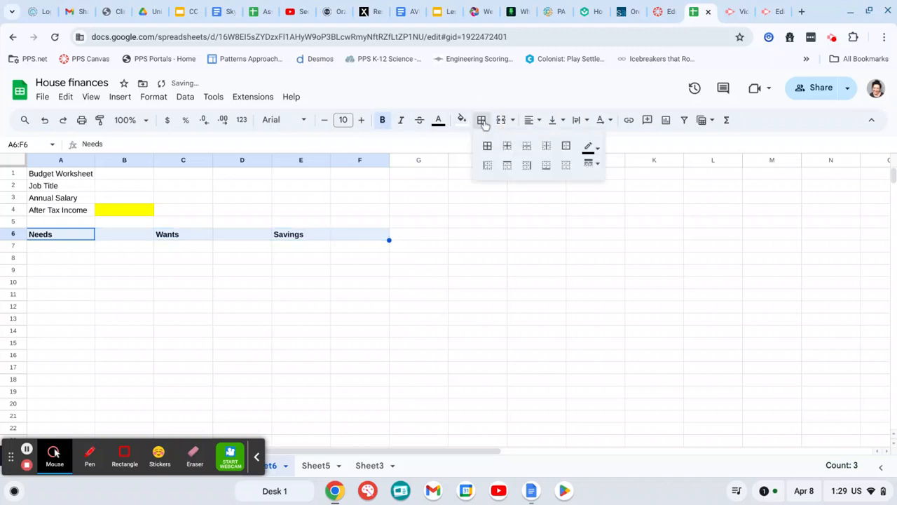
click(566, 147)
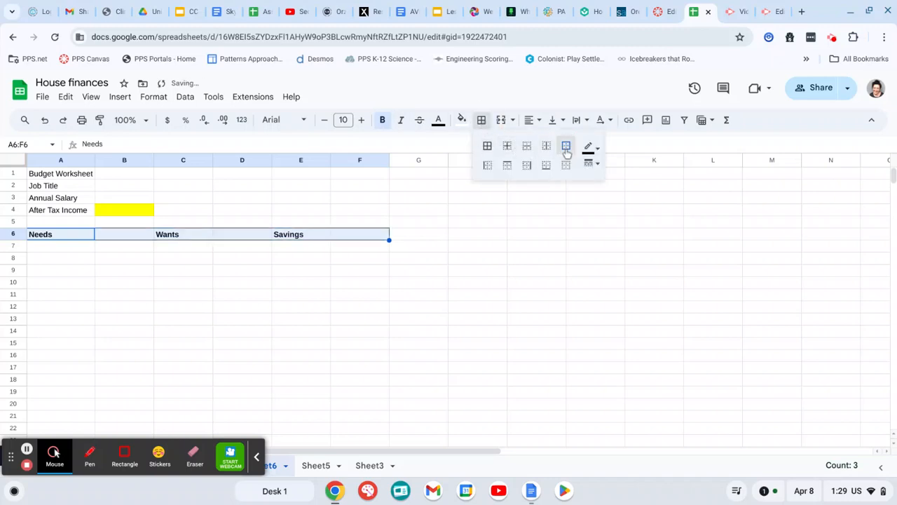
click(201, 289)
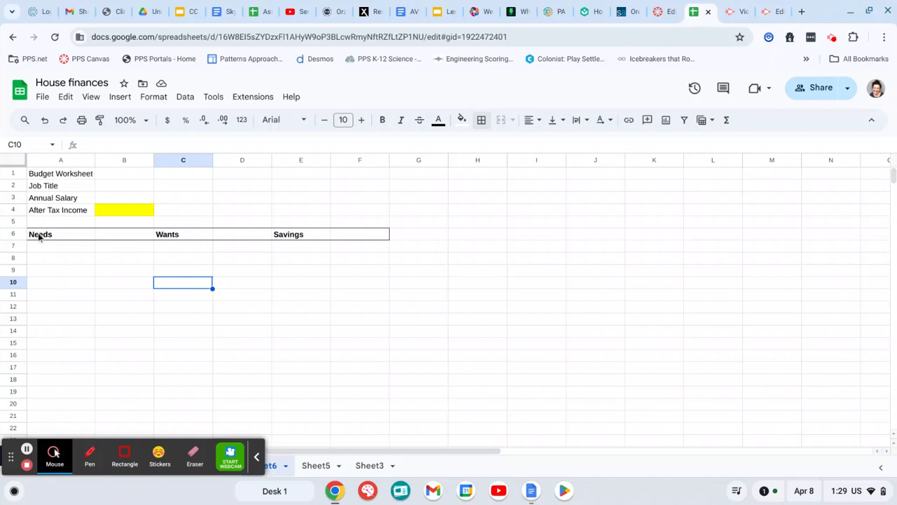
Step: Put an outer border around the Needs section A6:B22 and fill it with light yellow
drag(39, 236, 116, 435)
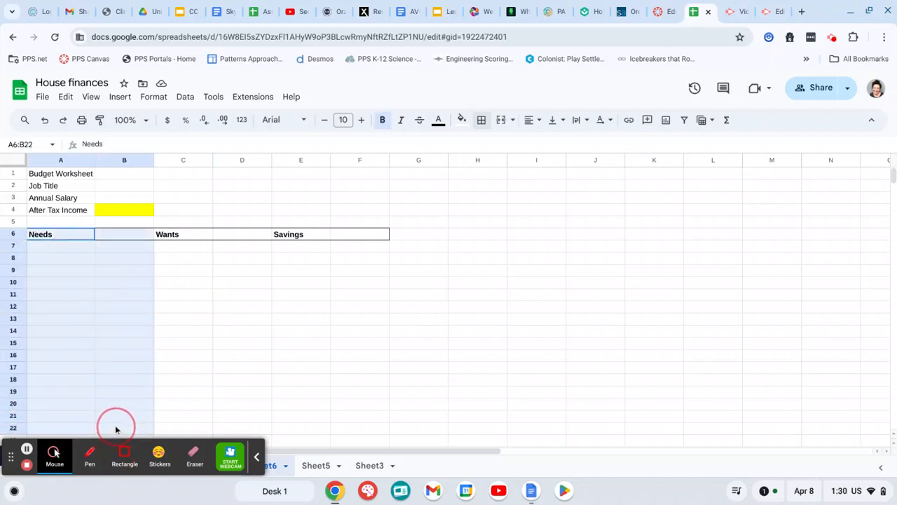
scroll(101, 377, down, 2)
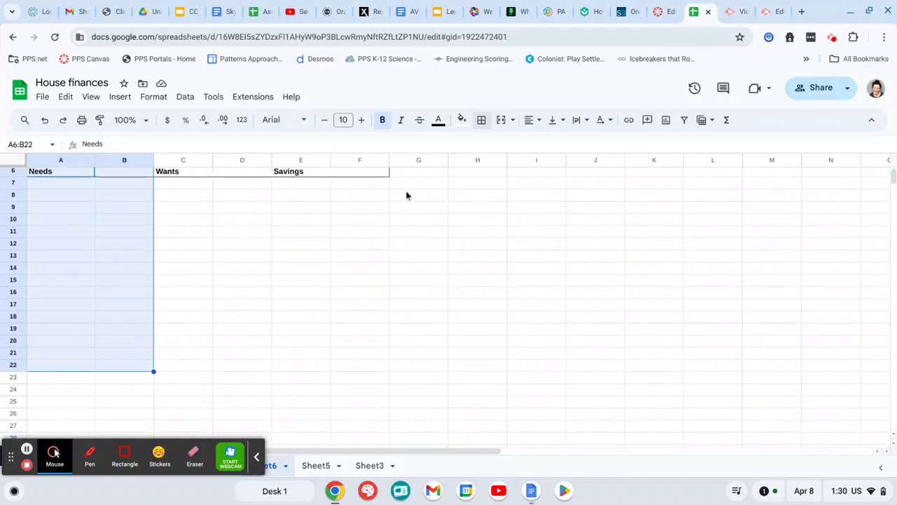
click(482, 120)
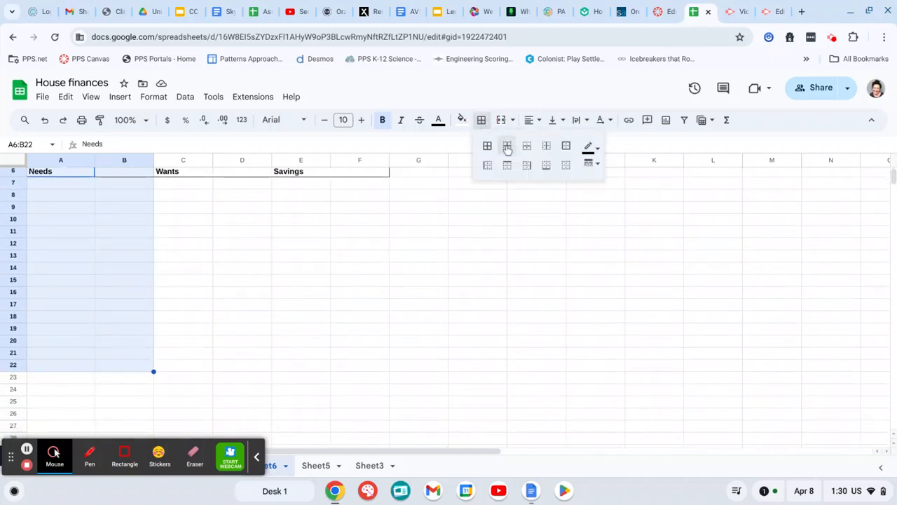
click(566, 145)
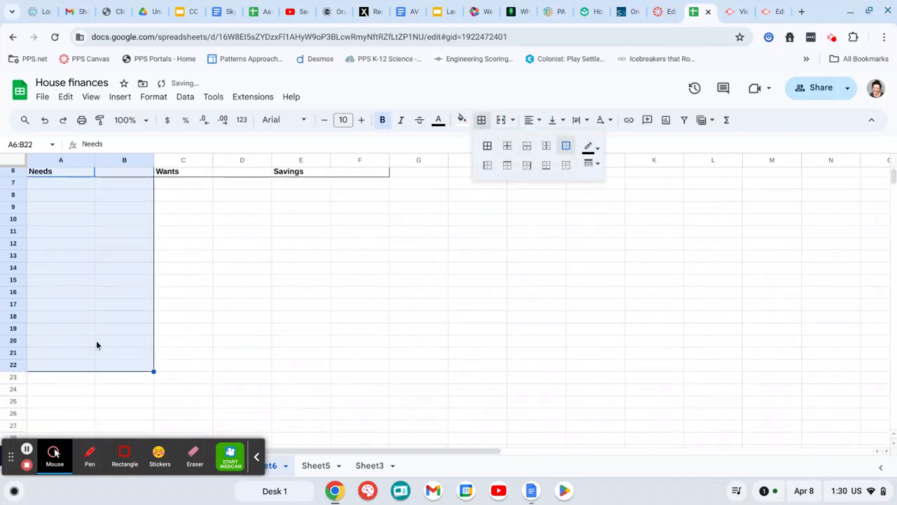
scroll(194, 341, up, 2)
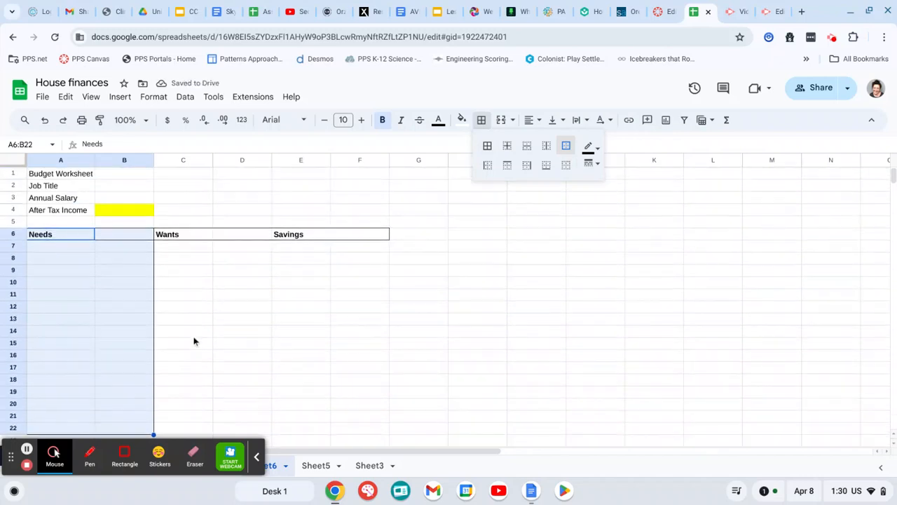
click(462, 120)
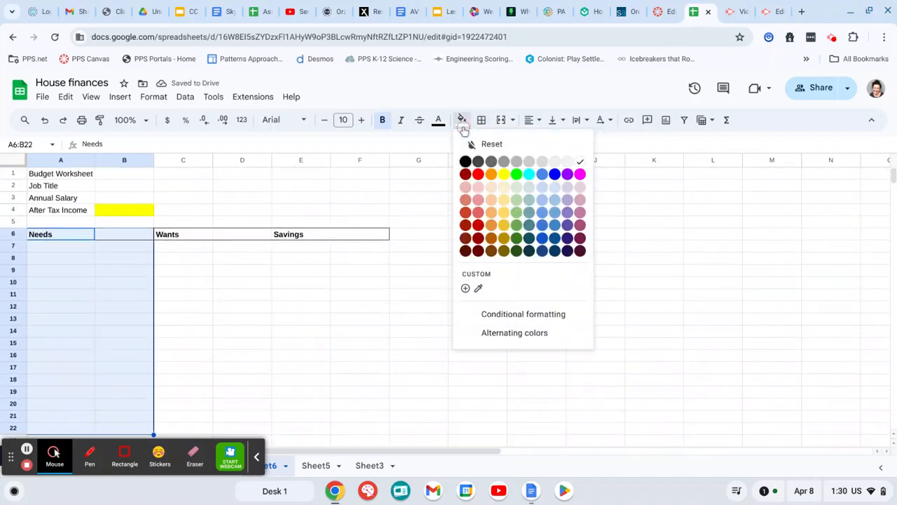
click(504, 187)
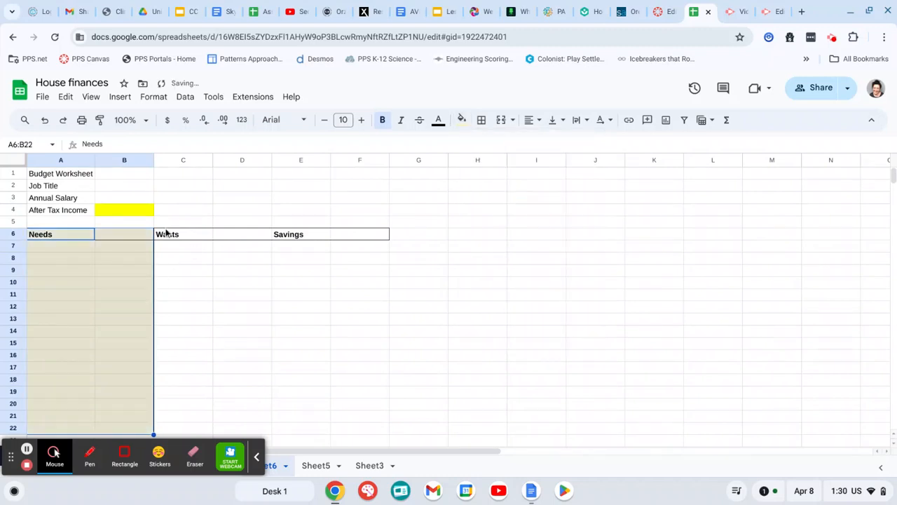
Step: Put an outer border around the Wants section C6:D22 and fill it with light purple
drag(168, 237, 234, 419)
drag(234, 424, 234, 433)
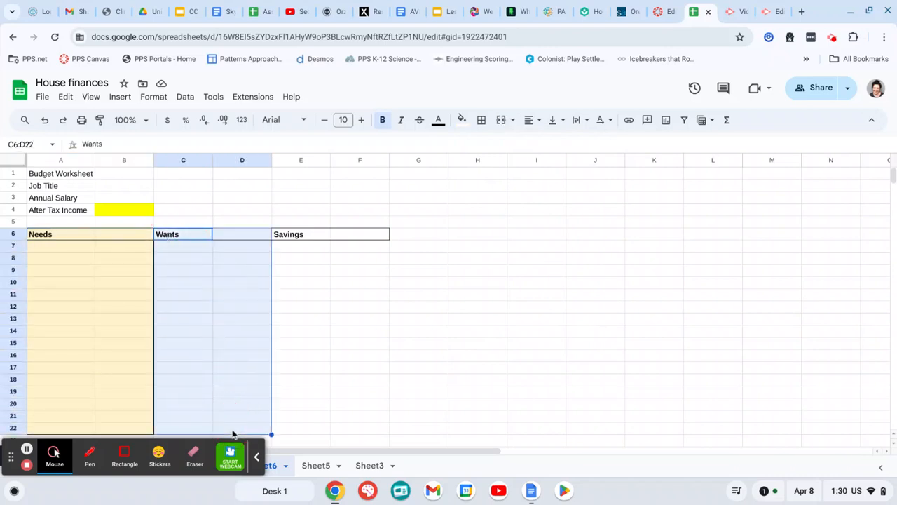
click(482, 120)
click(566, 146)
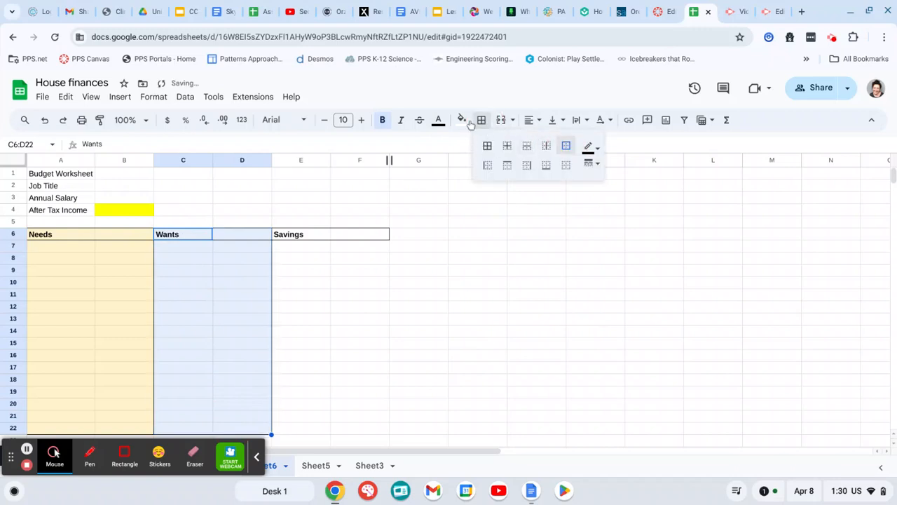
click(462, 120)
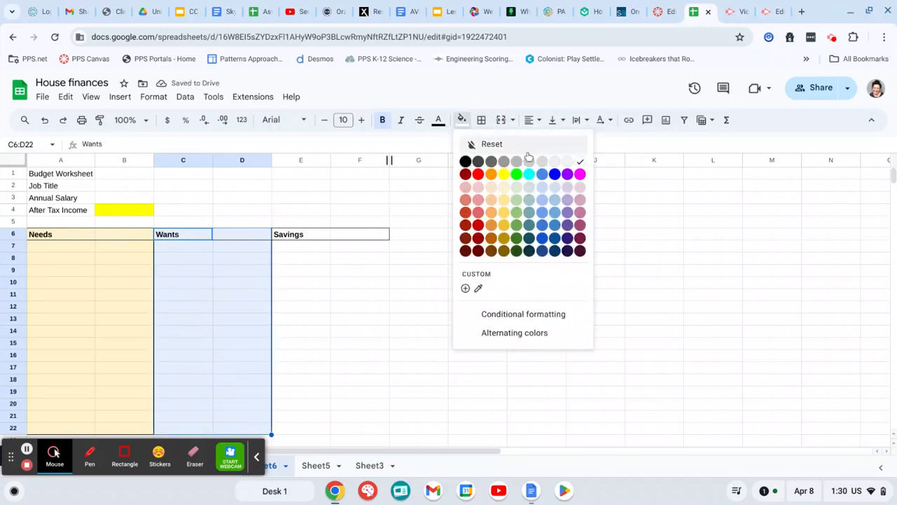
click(569, 190)
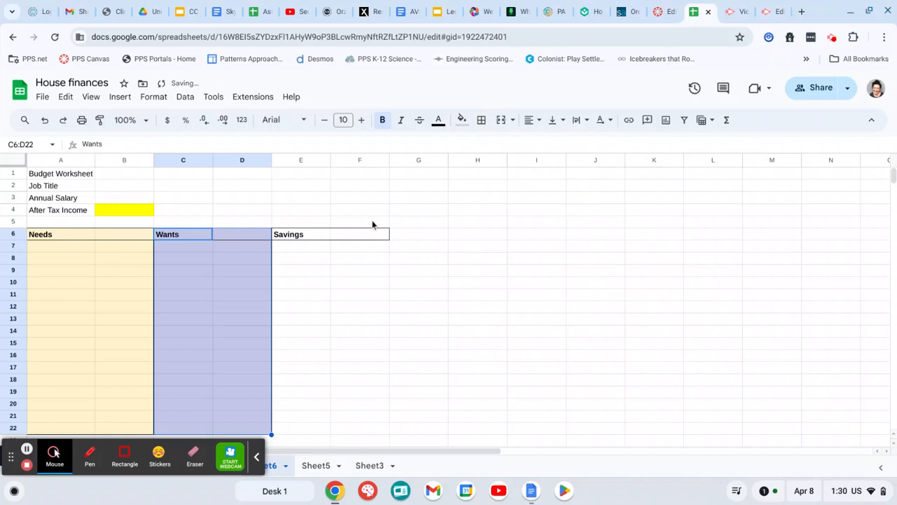
Step: Put an outer border around the Savings section E6:F22 and fill it with light green
click(302, 237)
drag(317, 261, 344, 430)
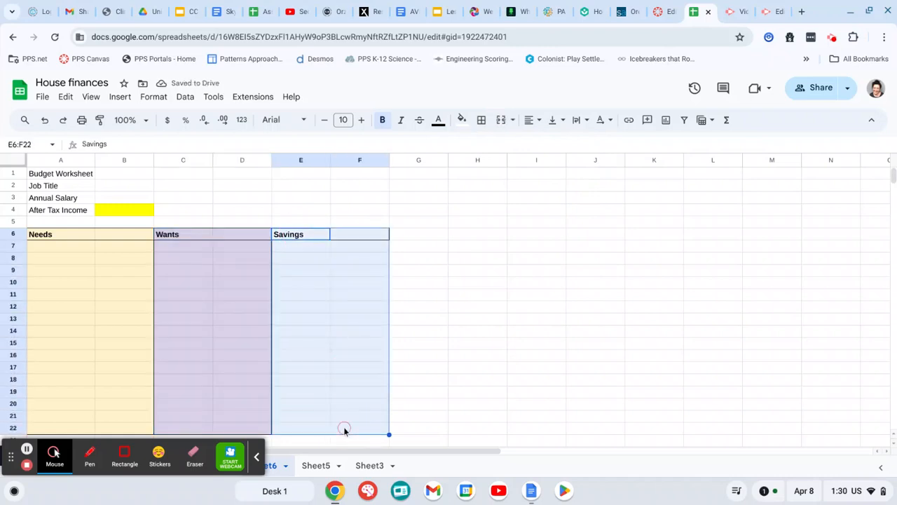
click(484, 121)
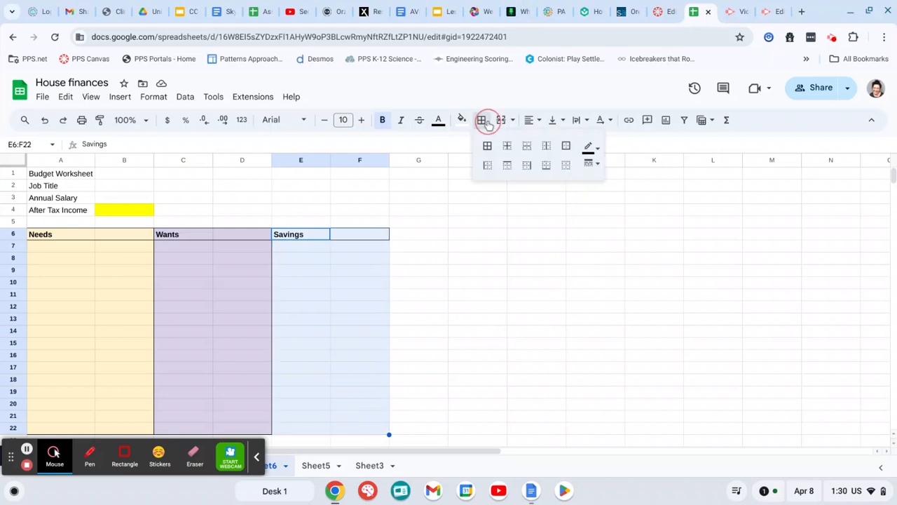
click(567, 147)
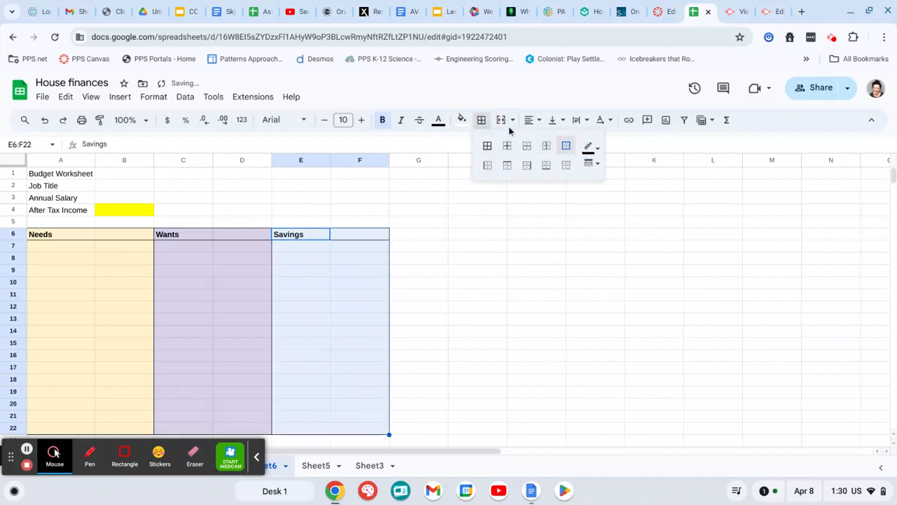
click(462, 120)
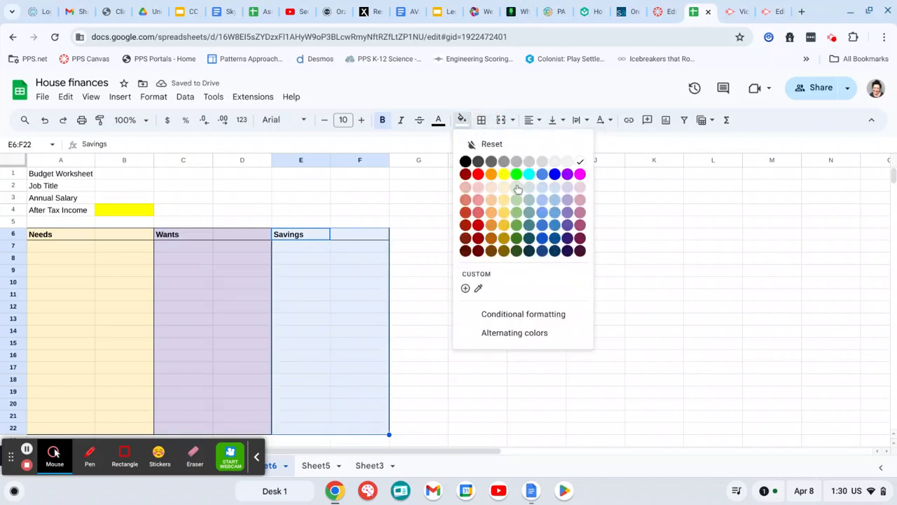
click(519, 186)
click(475, 348)
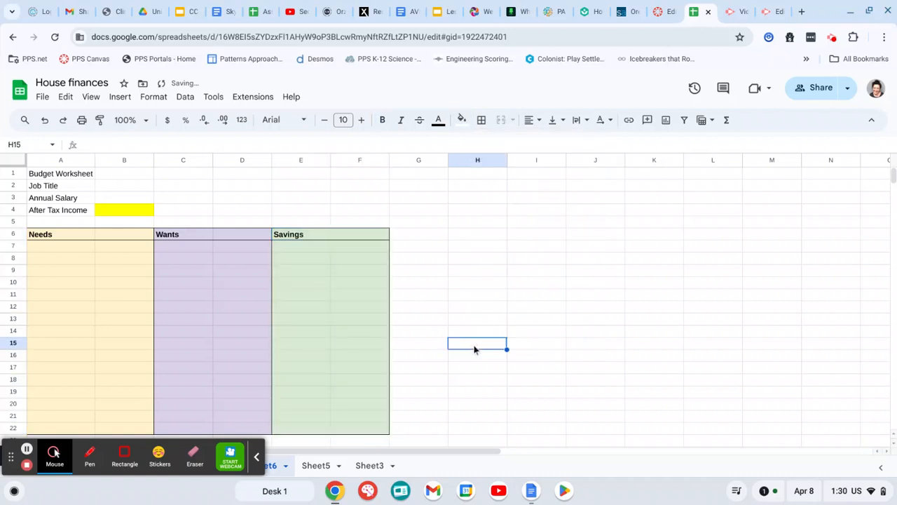
Step: Enter "Housing (rent/mortgage)" in A7 as the first Needs item and widen column A to fit its text
scroll(475, 348, down, 2)
scroll(158, 396, up, 1)
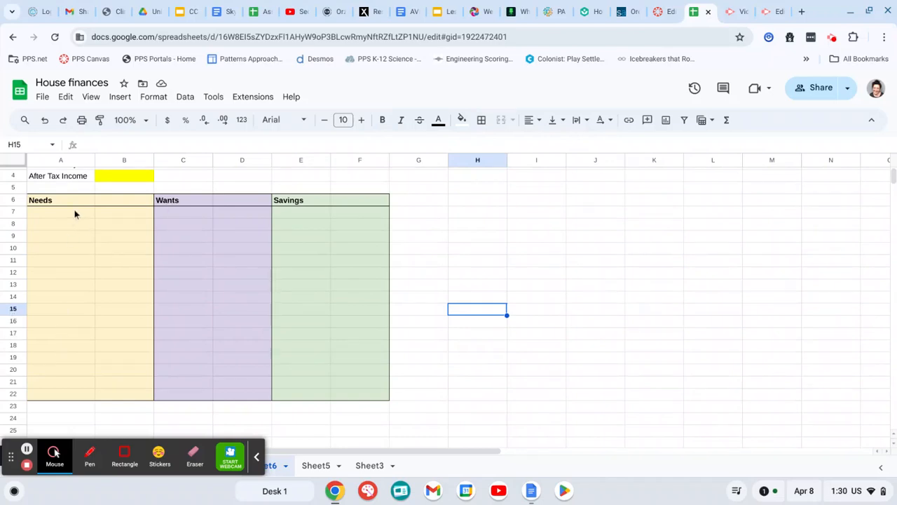
drag(75, 212, 75, 363)
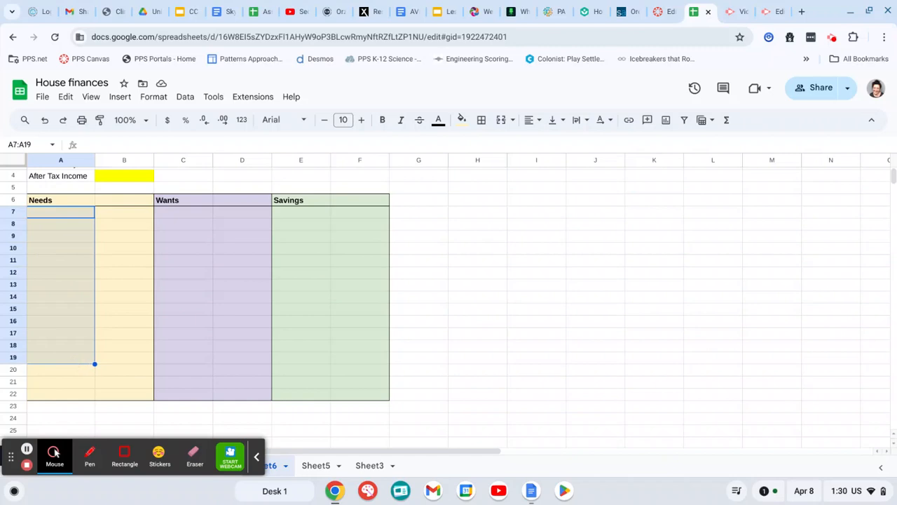
click(75, 218)
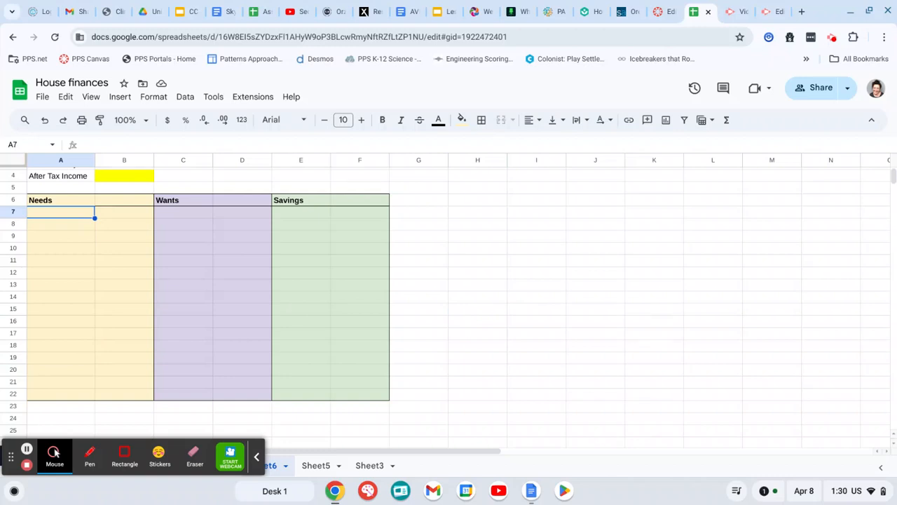
text(Housin)
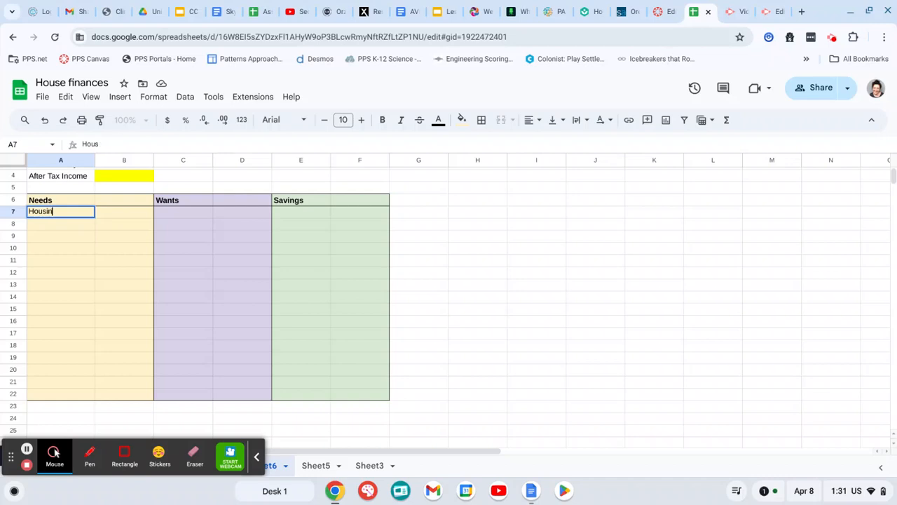
text(g (rent/mor)
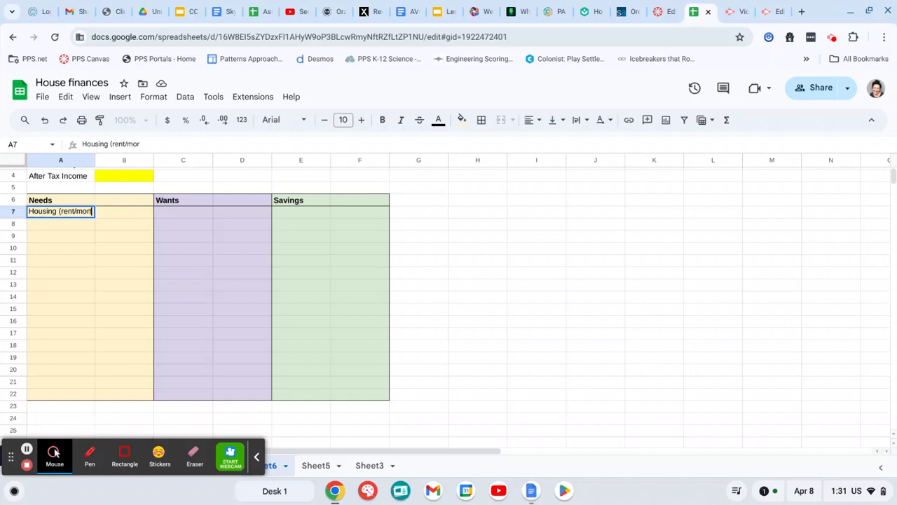
text(tgage))
scroll(97, 245, up, 2)
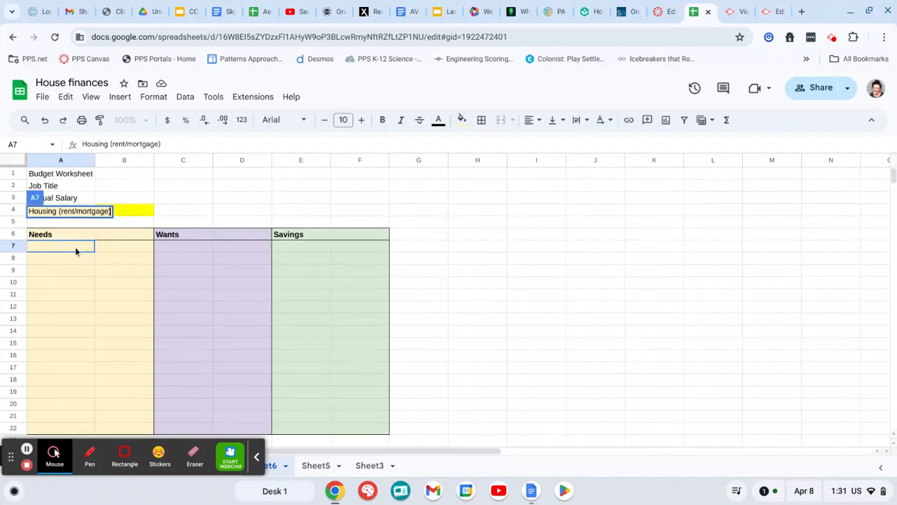
click(78, 257)
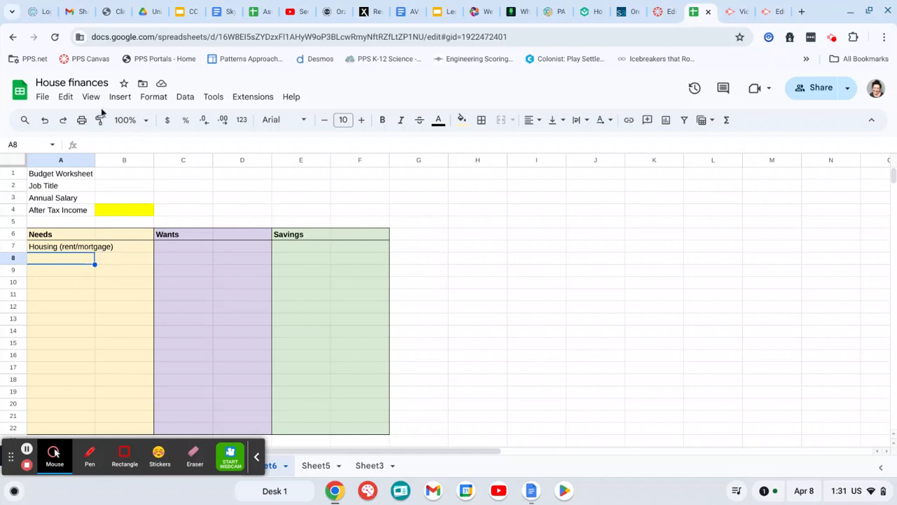
double_click(94, 160)
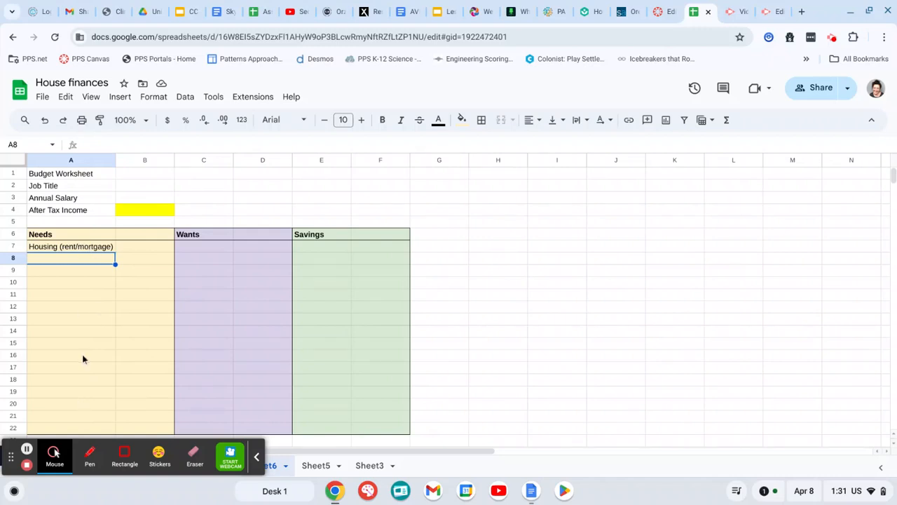
Step: Enter the label "Total" in A18 and format the adjacent cell B18 as currency
scroll(82, 359, down, 1)
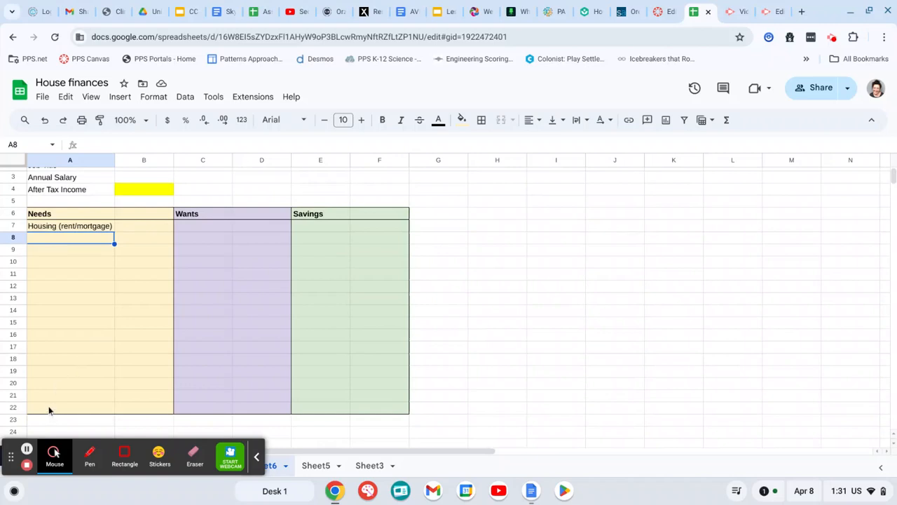
click(42, 360)
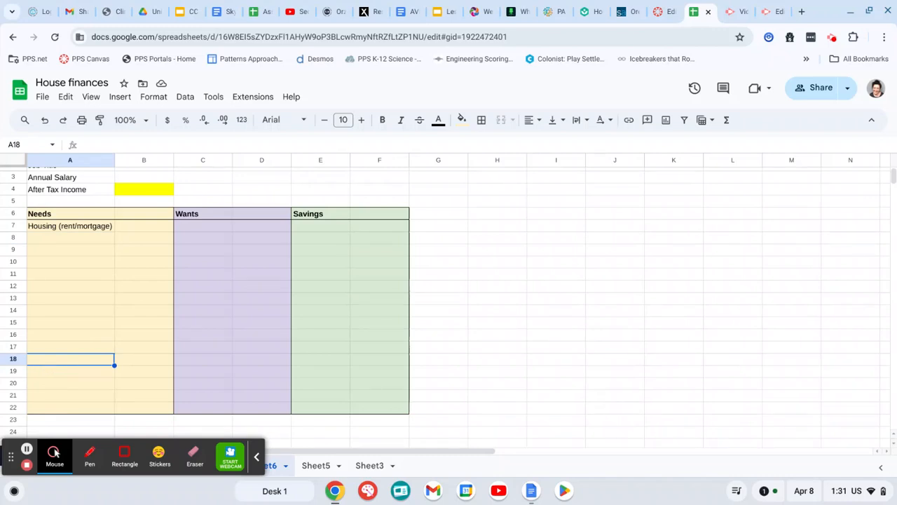
text(Total)
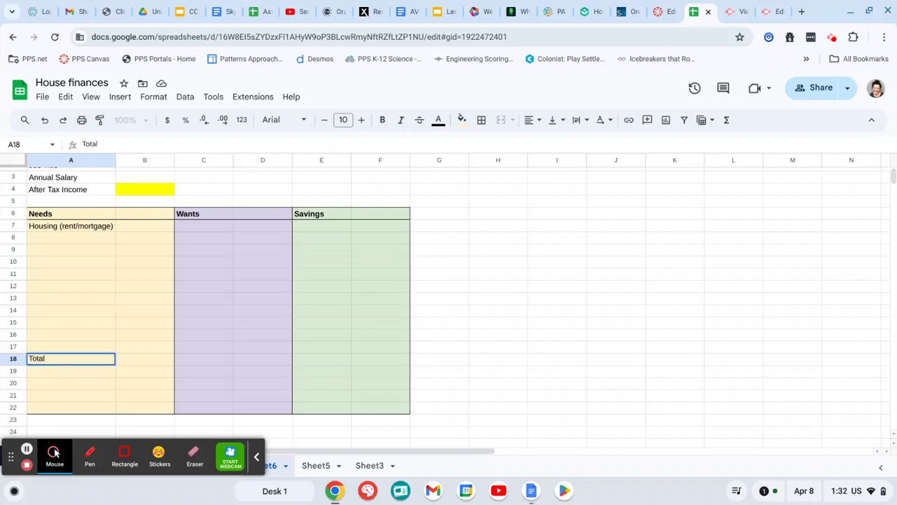
key(Tab)
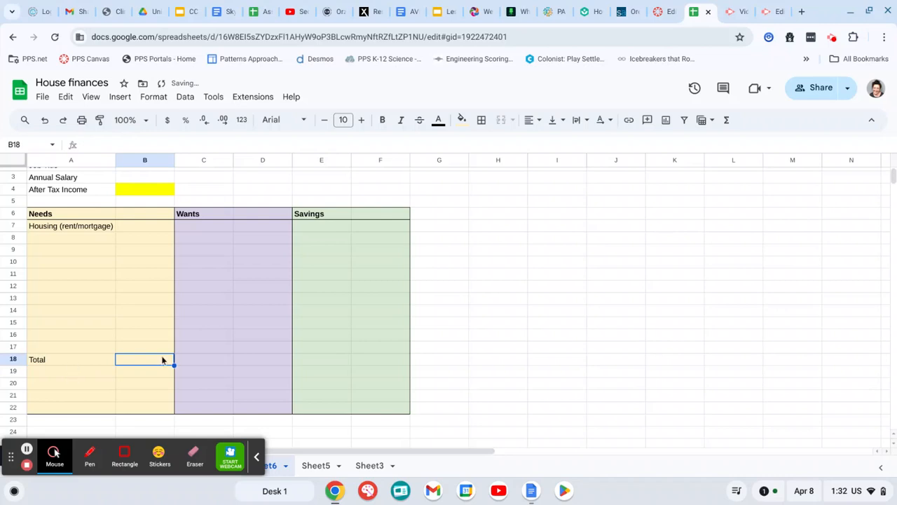
click(169, 120)
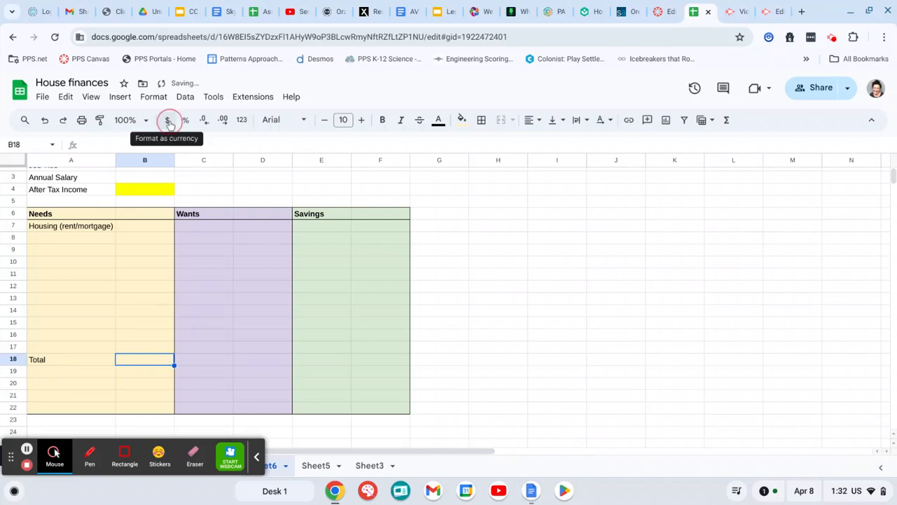
Step: Enter the label "Percent of Income" in A19, below the Needs total
click(54, 372)
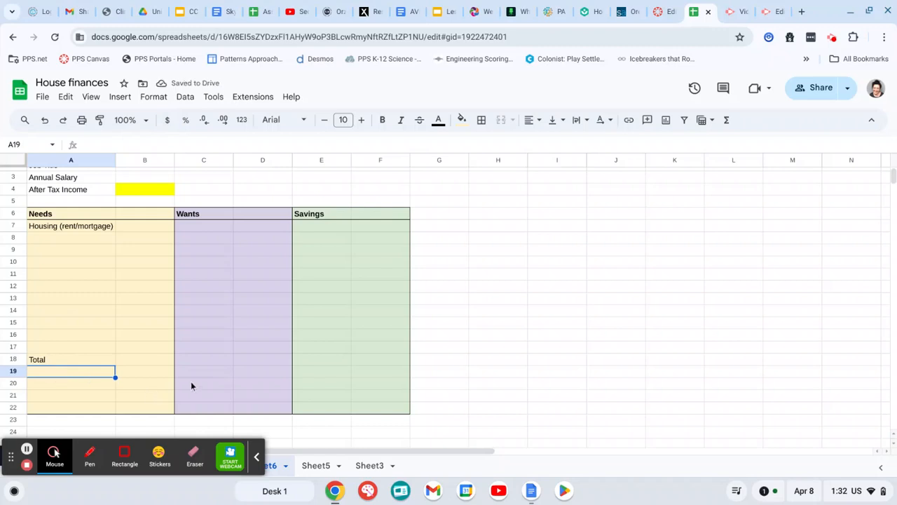
text(Perg)
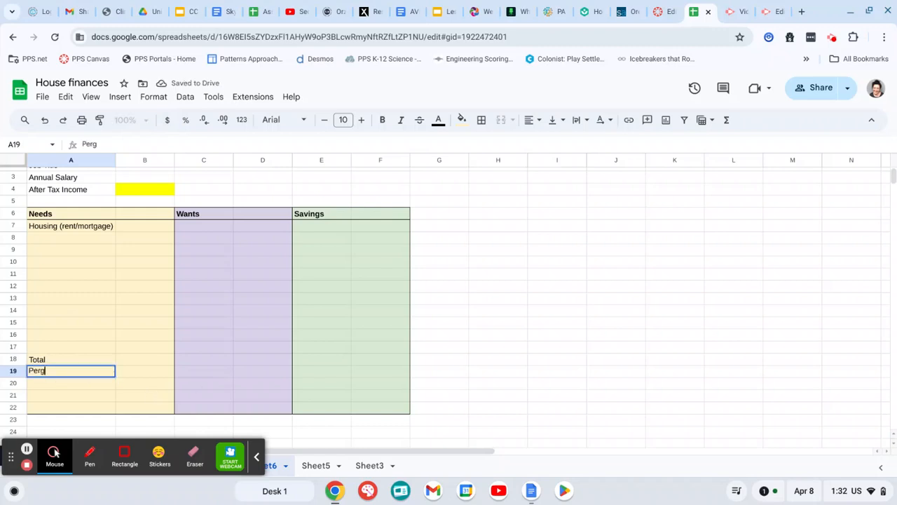
key(BackSpace)
text(cent of )
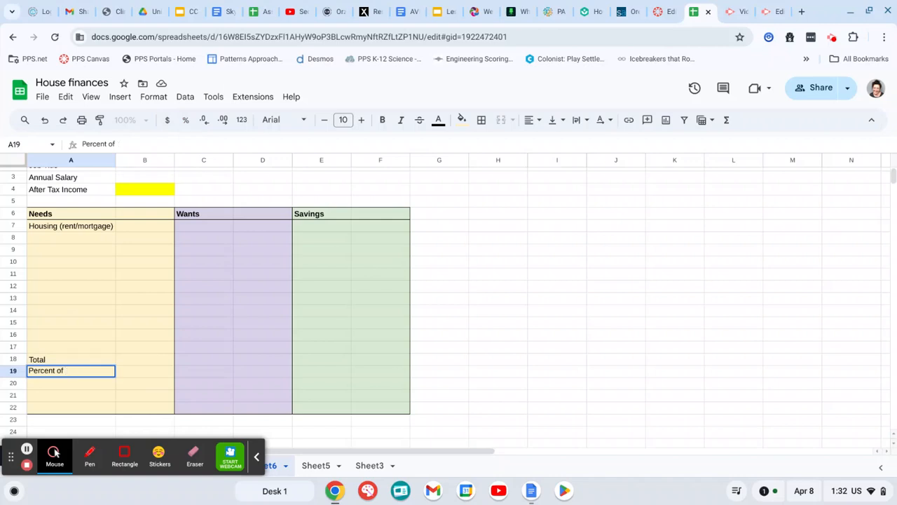
text(Income)
click(163, 371)
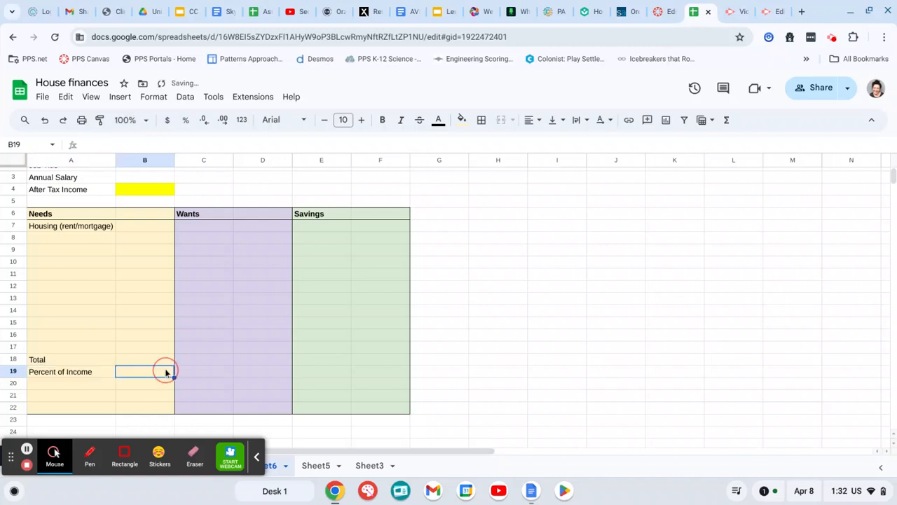
Step: Enter the labels "Target Total" in A21 and "Percent of Income" in A22 of the Needs section
click(52, 397)
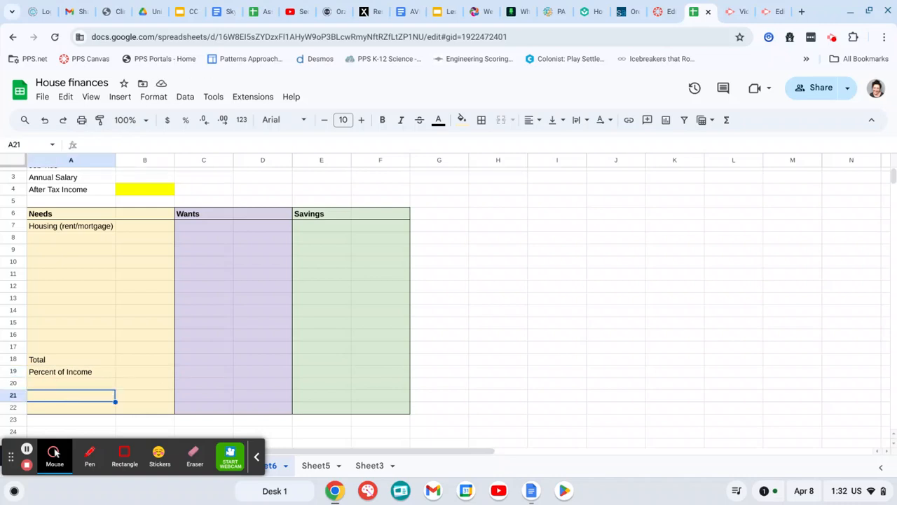
text(Targ)
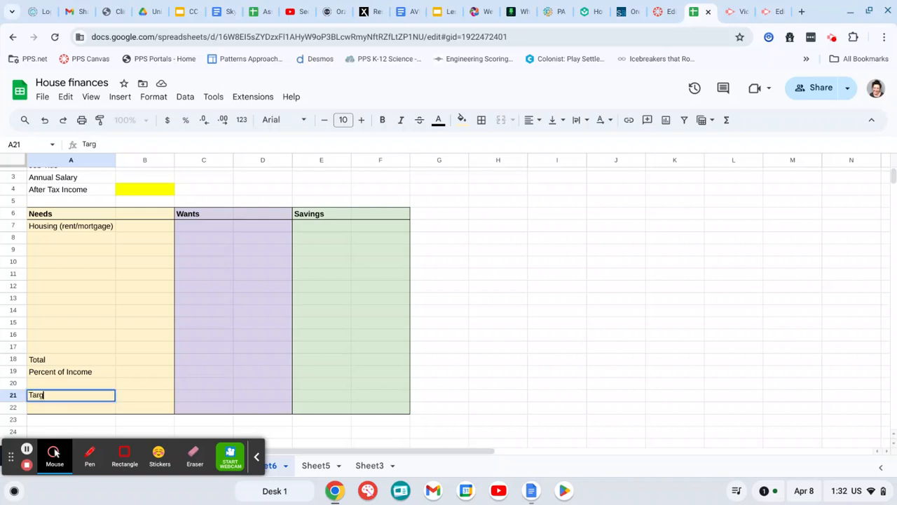
text(et total)
key(BackSpace)
key(BackSpace)
key(BackSpace)
key(BackSpace)
key(BackSpace)
text(Total)
key(Return)
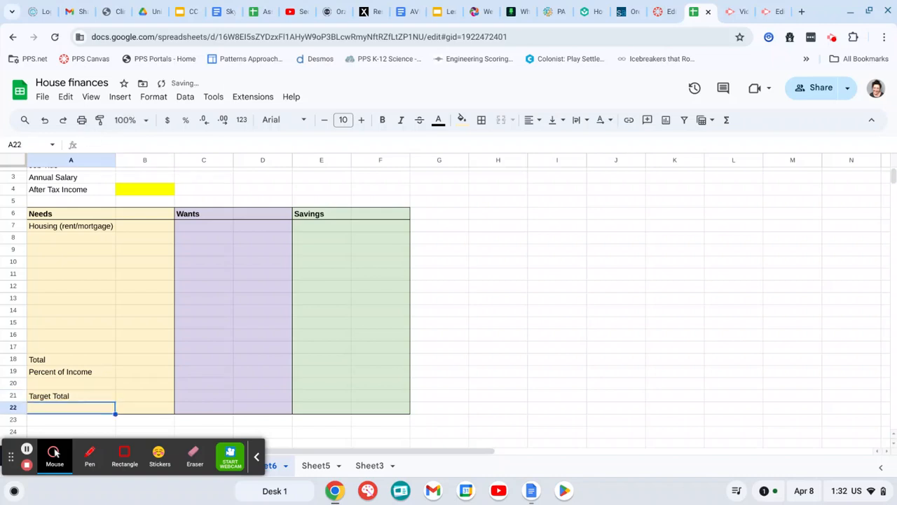
text(Percent of)
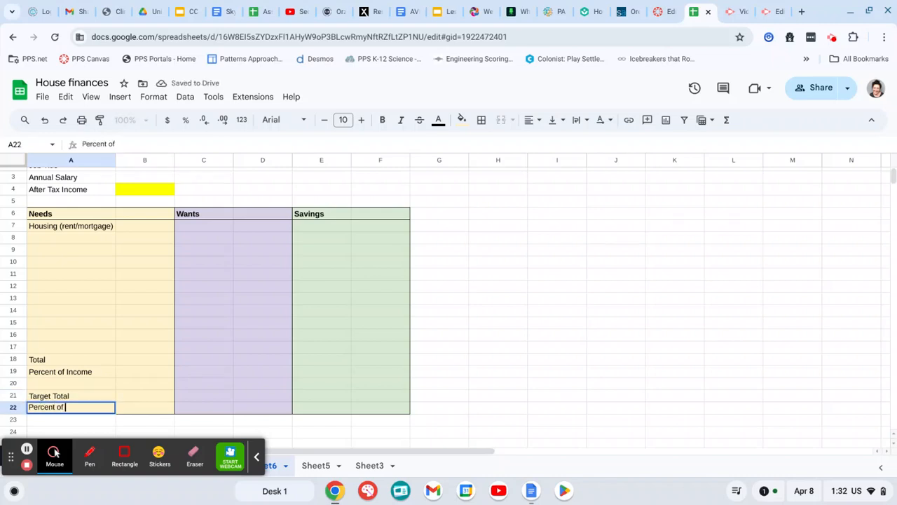
text( Income)
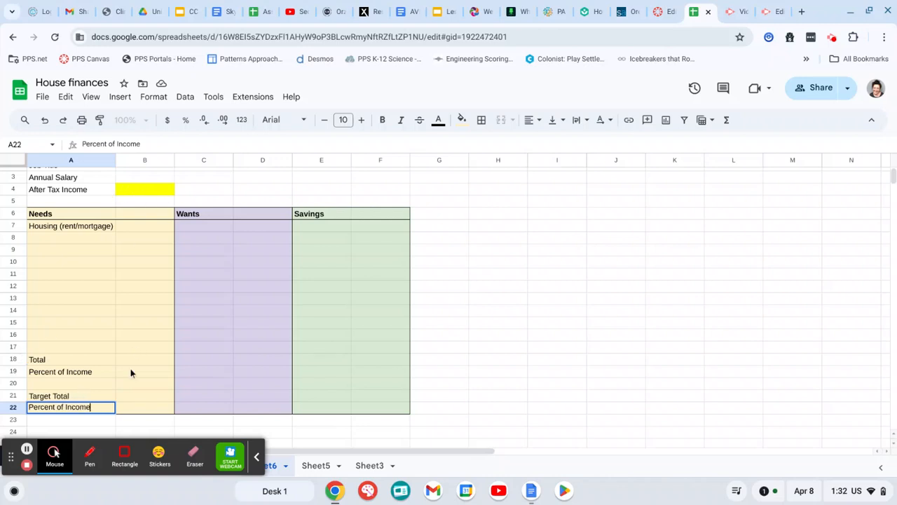
Step: Enter 50% in B22 as the target percent of income for Needs
click(140, 415)
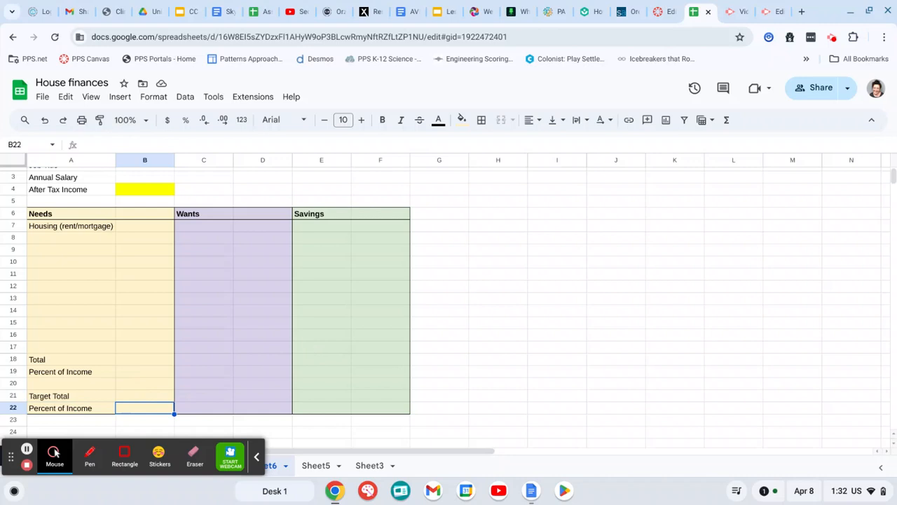
text(%)
key(BackSpace)
text(50%)
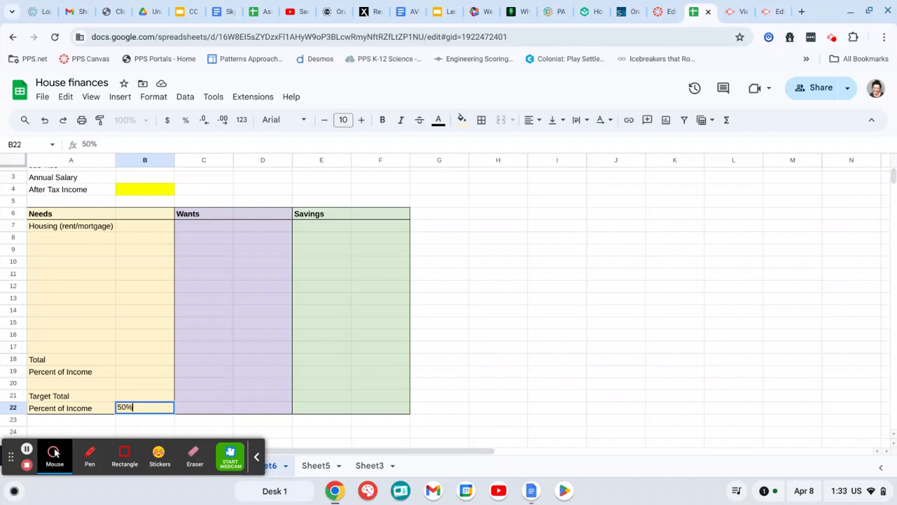
key(Tab)
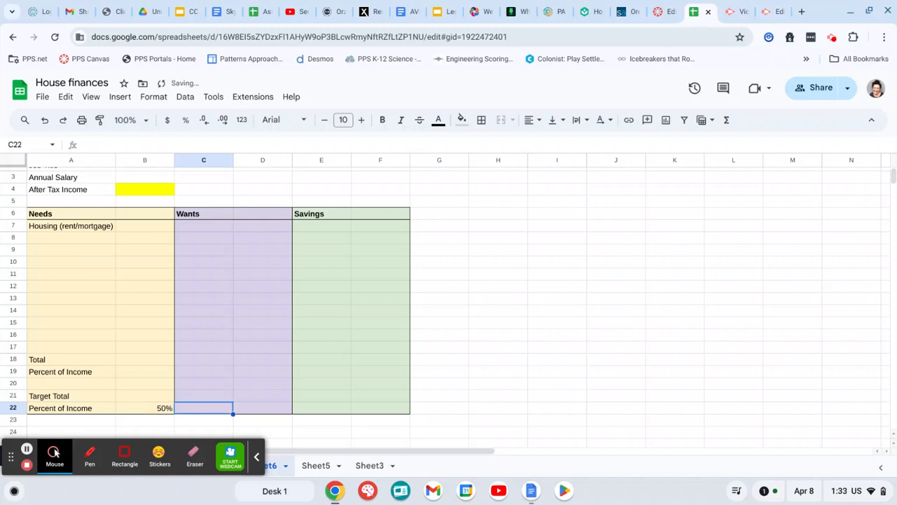
Step: Copy the Needs summary block A18:B22 into the Wants section at C18 and the Savings section at E18
click(39, 359)
drag(70, 373, 127, 407)
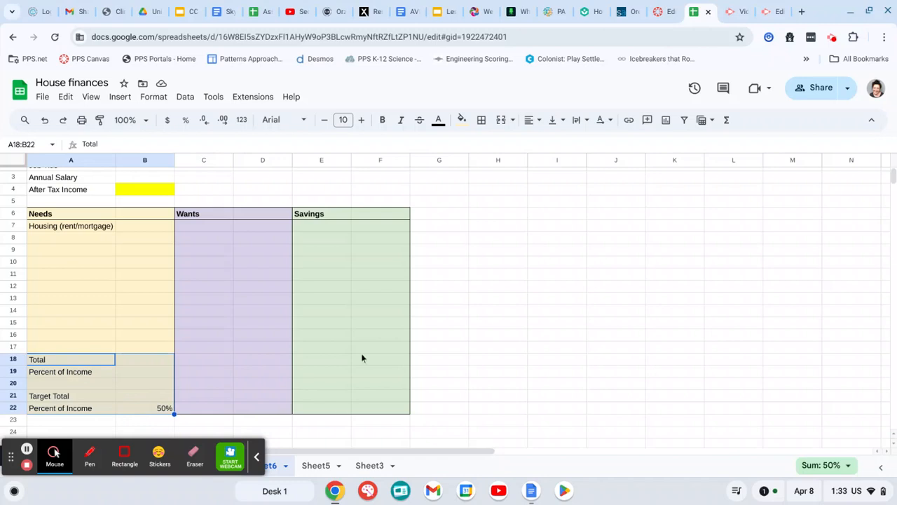
key(ctrl+c)
click(187, 361)
key(ctrl+v)
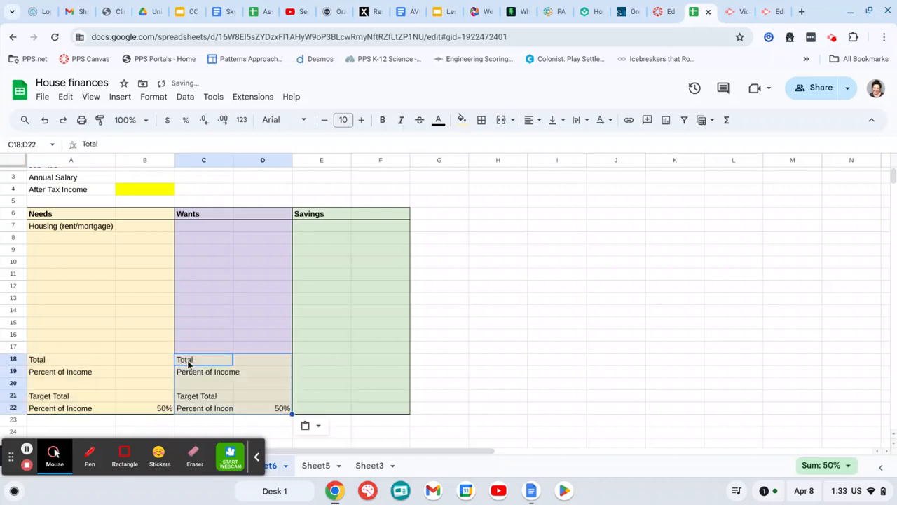
click(303, 359)
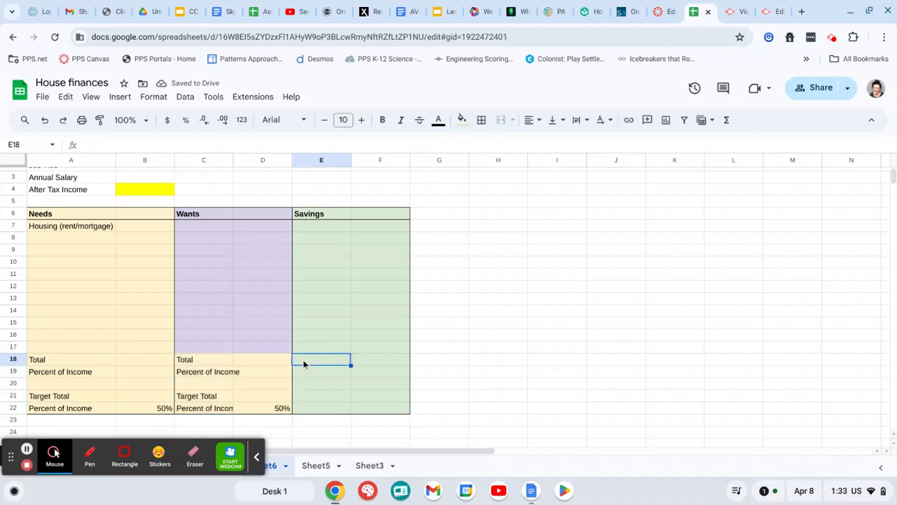
key(ctrl+v)
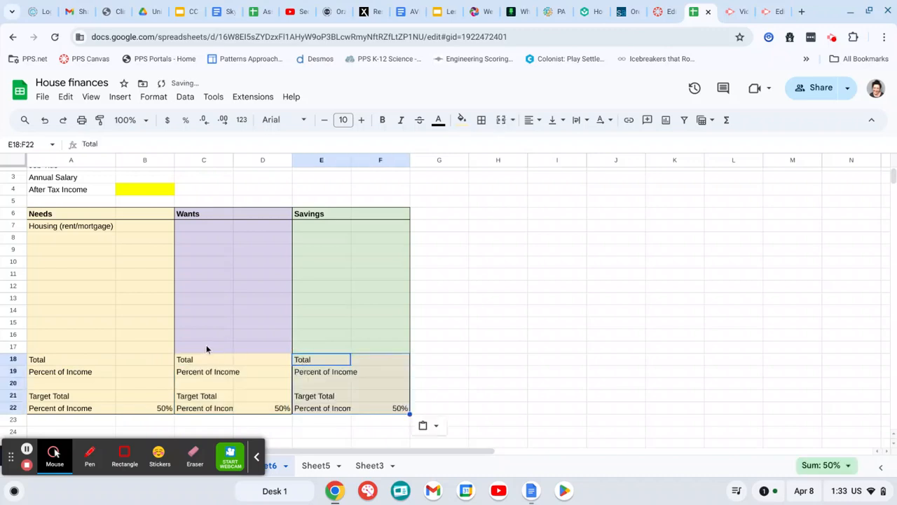
Step: Fill C17:D22 in the Wants section with light purple and E17:F22 in the Savings section with light green
drag(206, 346, 260, 409)
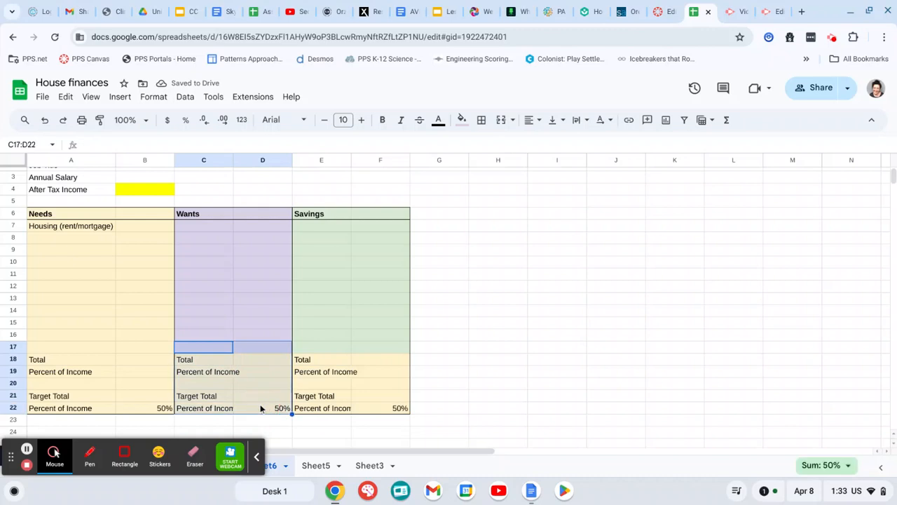
click(461, 119)
click(568, 187)
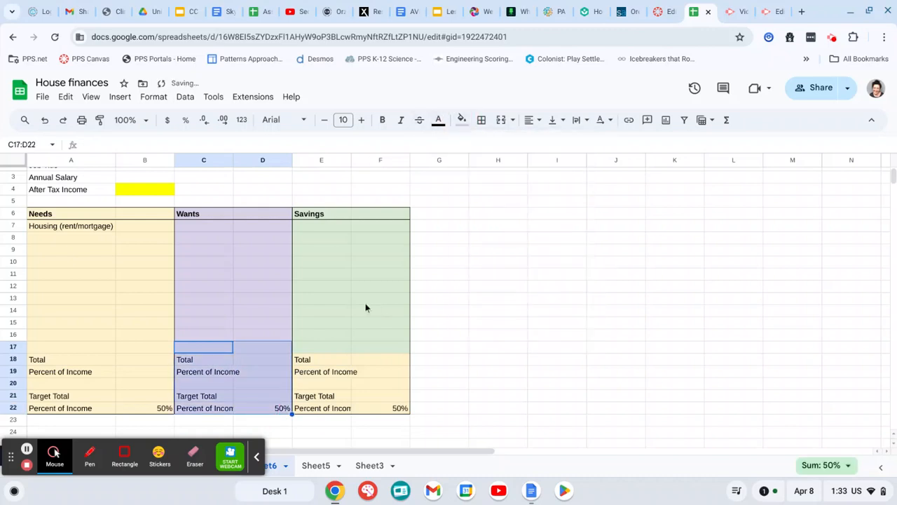
drag(326, 349, 382, 405)
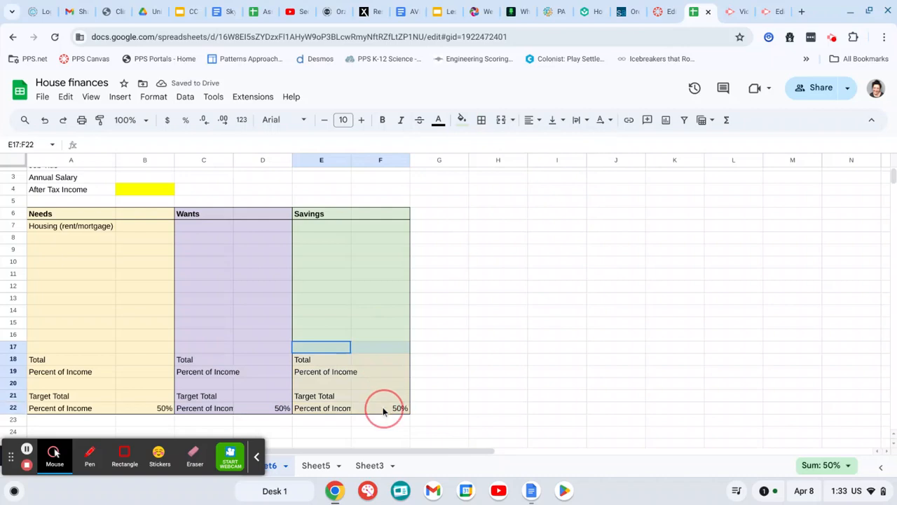
click(460, 120)
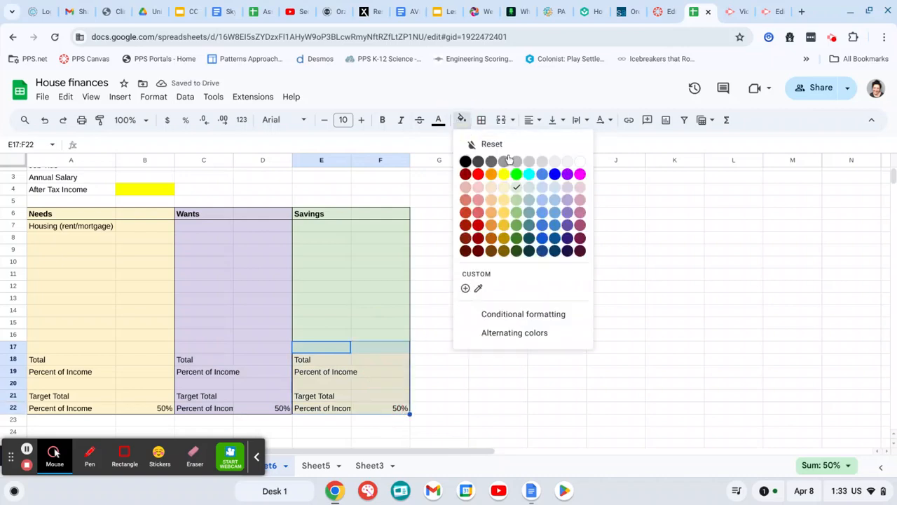
click(520, 195)
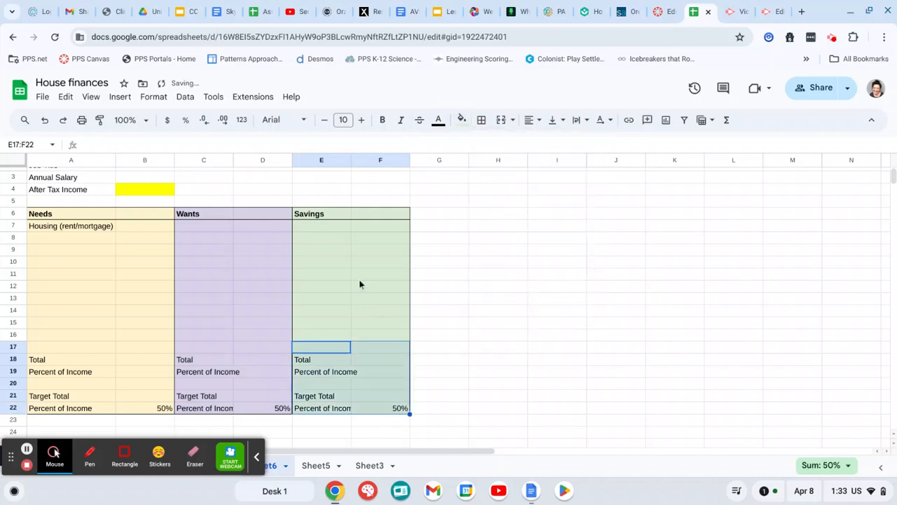
Step: Set the target percent of income to 30% for Wants in D22 and 20% for Savings in F22
click(263, 408)
click(280, 407)
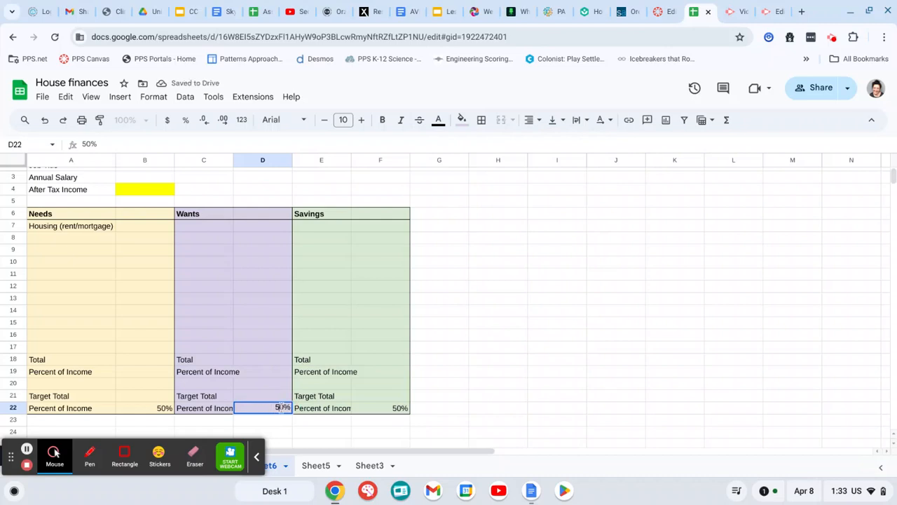
key(BackSpace)
text(3)
click(394, 407)
click(398, 407)
key(BackSpace)
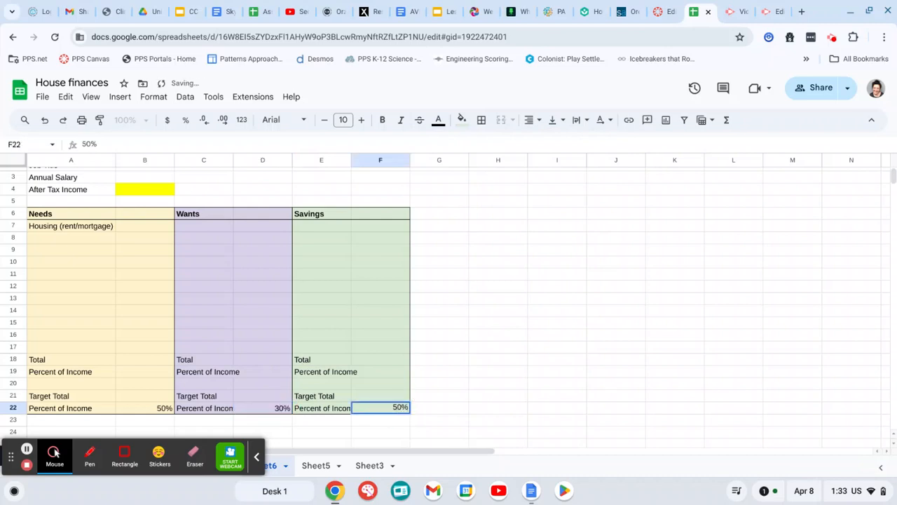
text(2)
Step: Widen columns C and E so their "Percent of Income" labels fit
drag(233, 160, 242, 160)
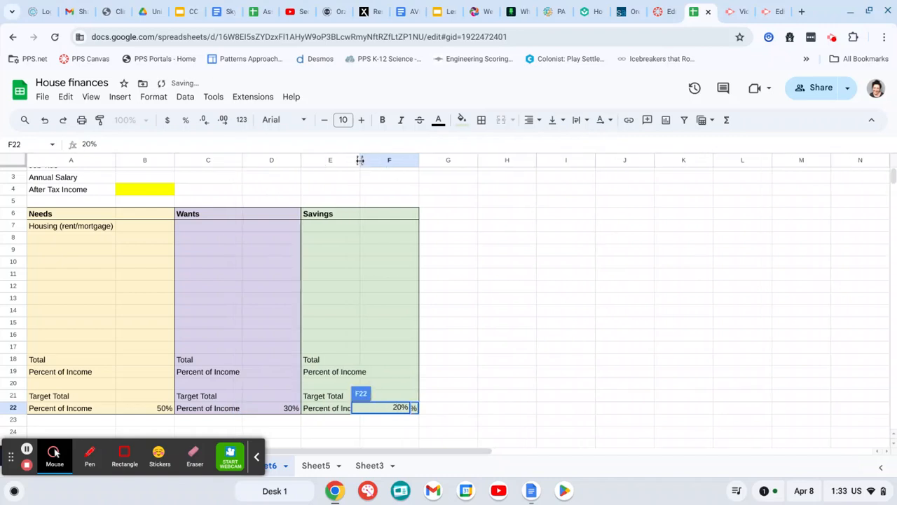
drag(361, 159, 368, 159)
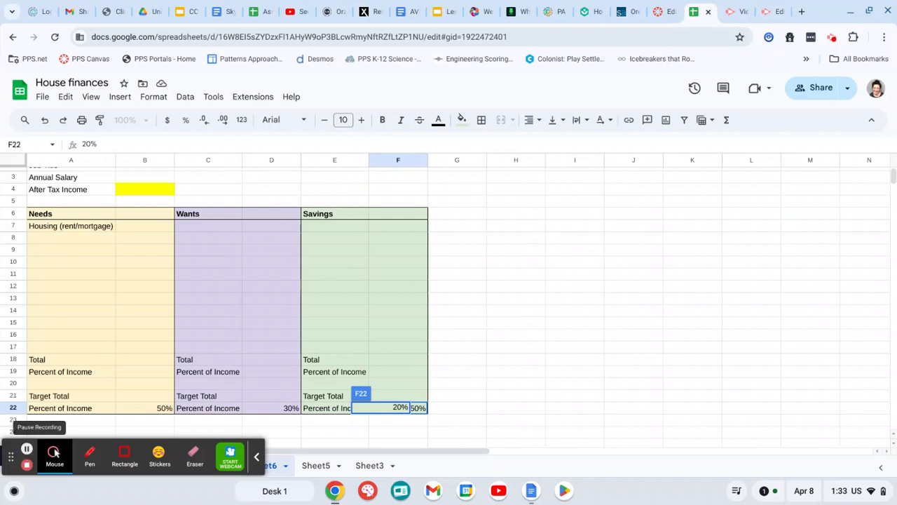
click(418, 363)
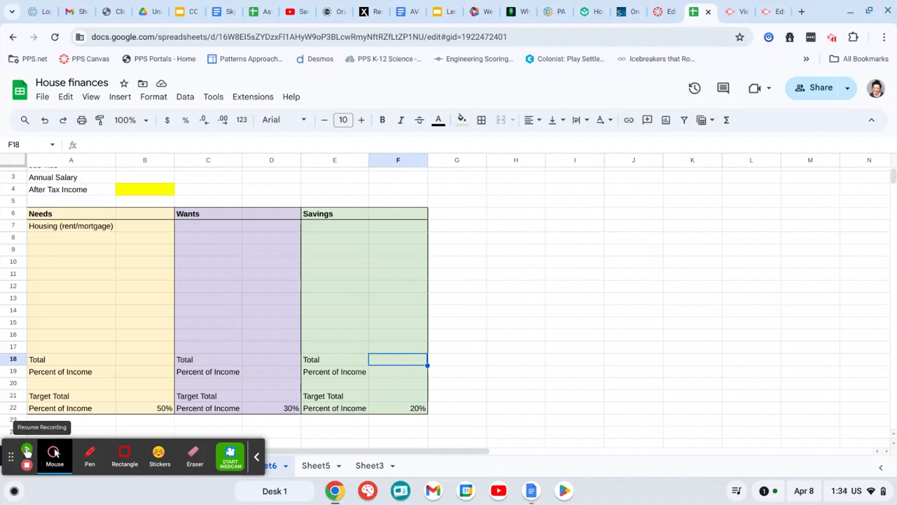
Step: Increase the font size of the "Budget Worksheet" title in A1 to 18
scroll(117, 219, up, 1)
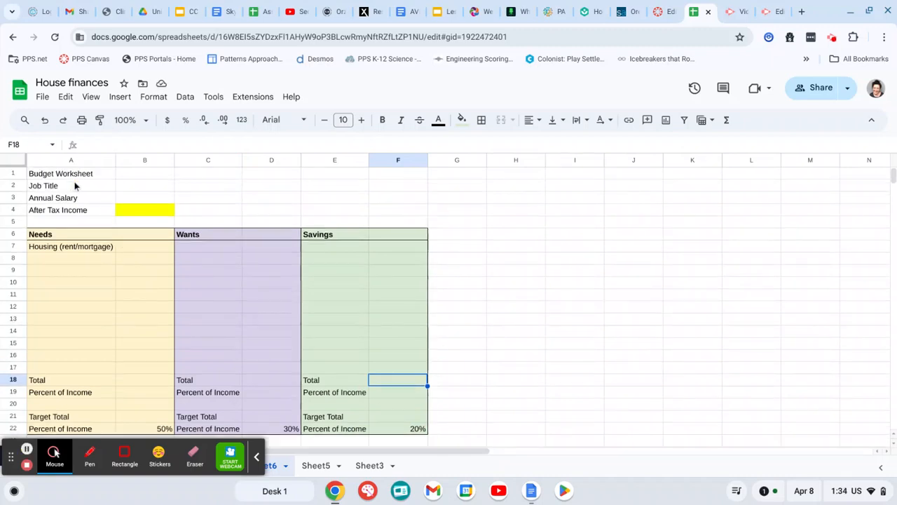
click(73, 176)
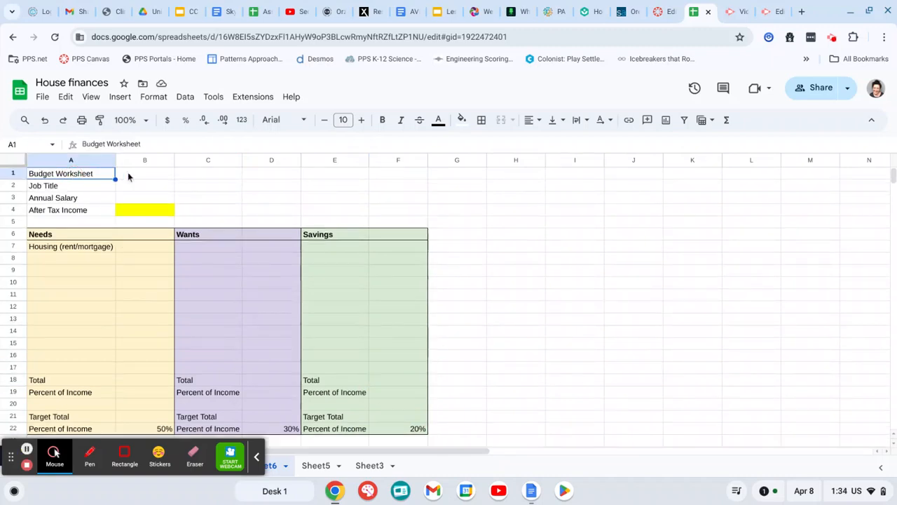
click(362, 120)
click(362, 121)
click(362, 120)
click(363, 121)
click(362, 121)
click(362, 121)
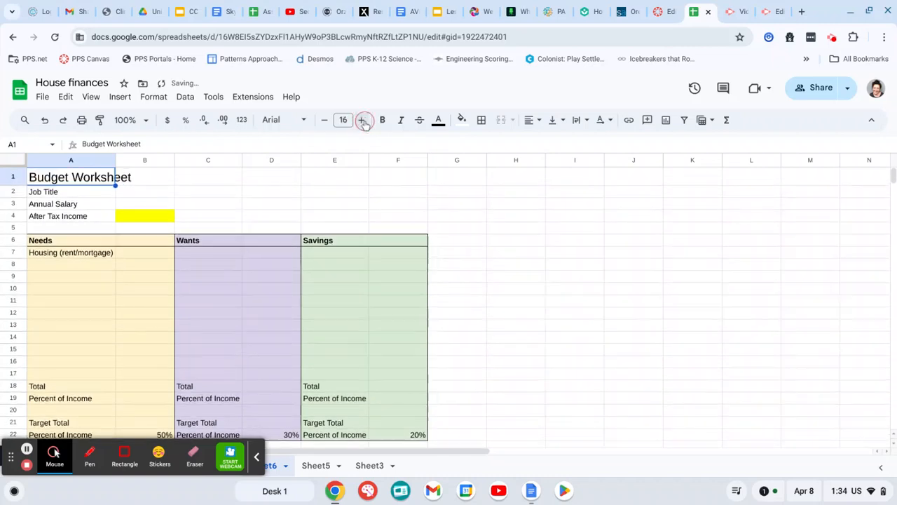
click(362, 120)
click(363, 121)
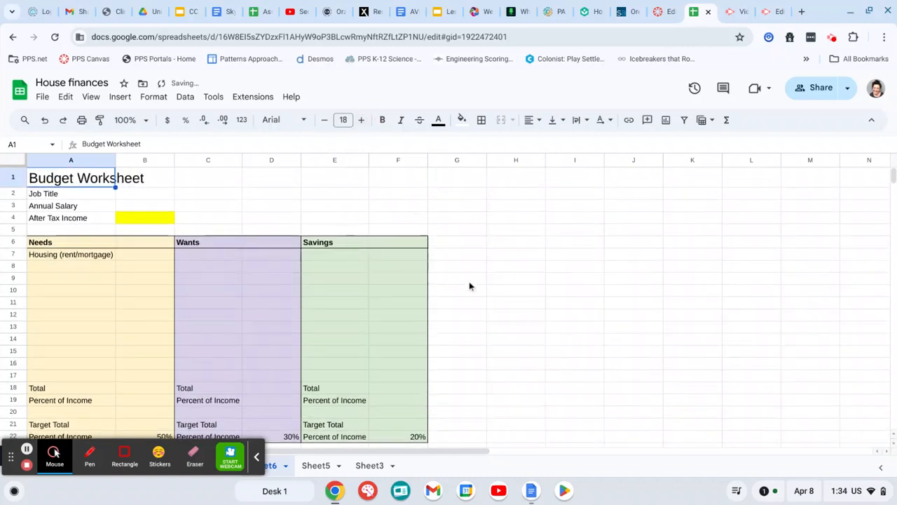
click(469, 326)
scroll(468, 326, down, 1)
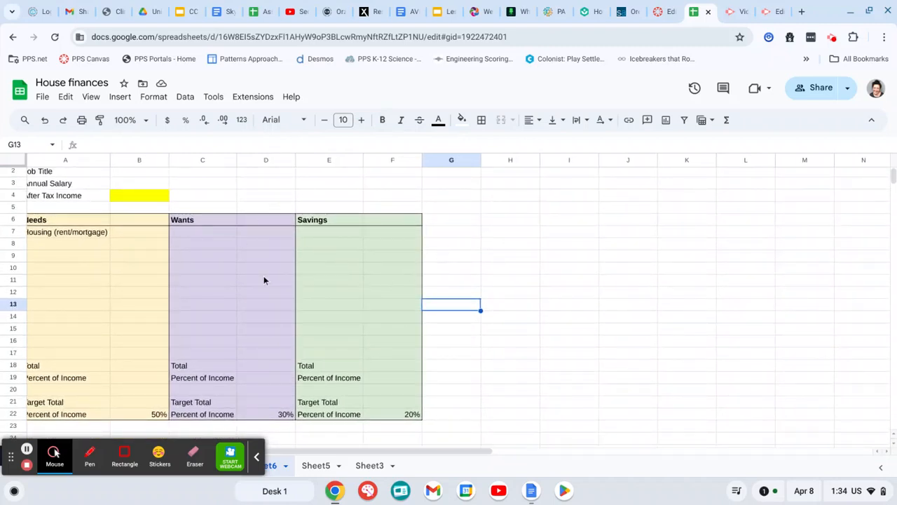
scroll(264, 280, left, 1)
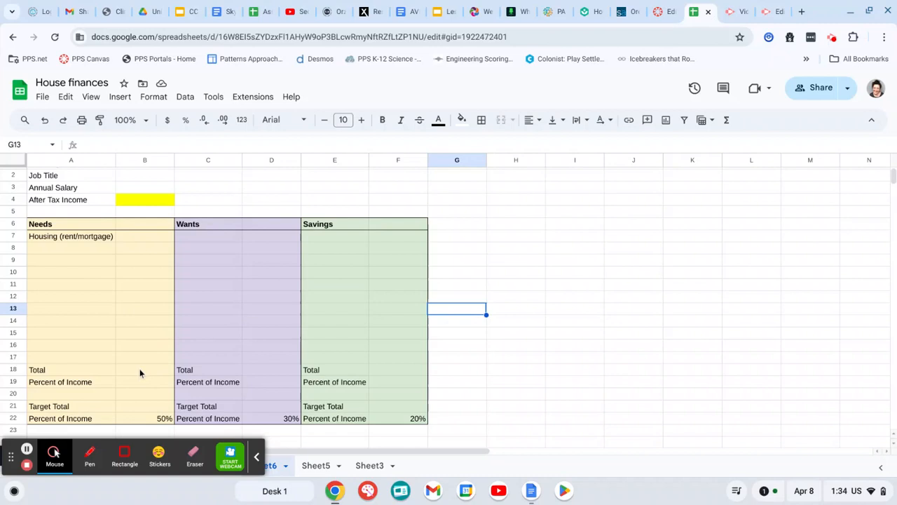
click(139, 372)
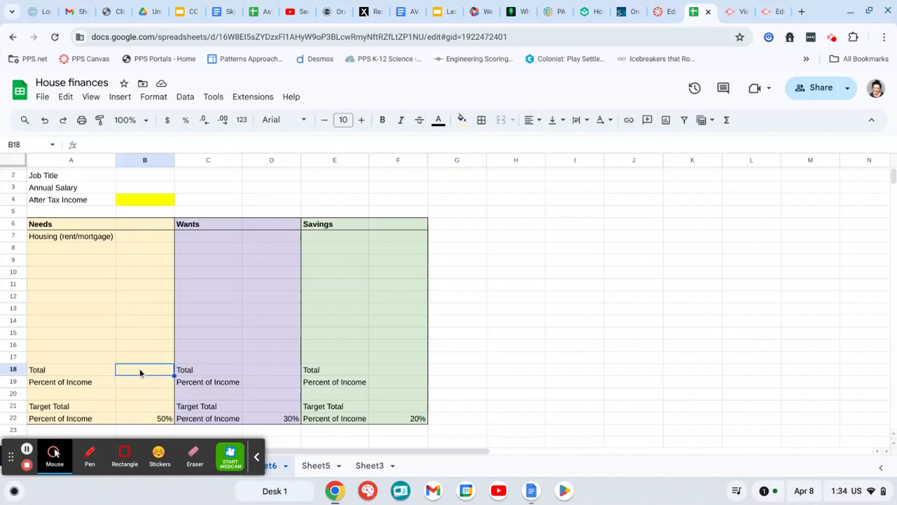
click(140, 380)
click(148, 407)
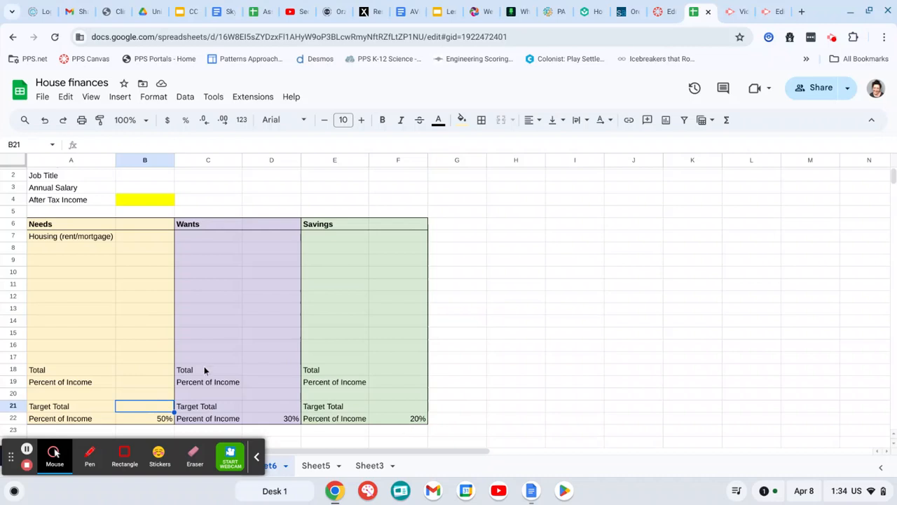
Step: Enter =SUM(B7:B17) in B18 as the Needs total and dismiss the autofill suggestion
click(144, 373)
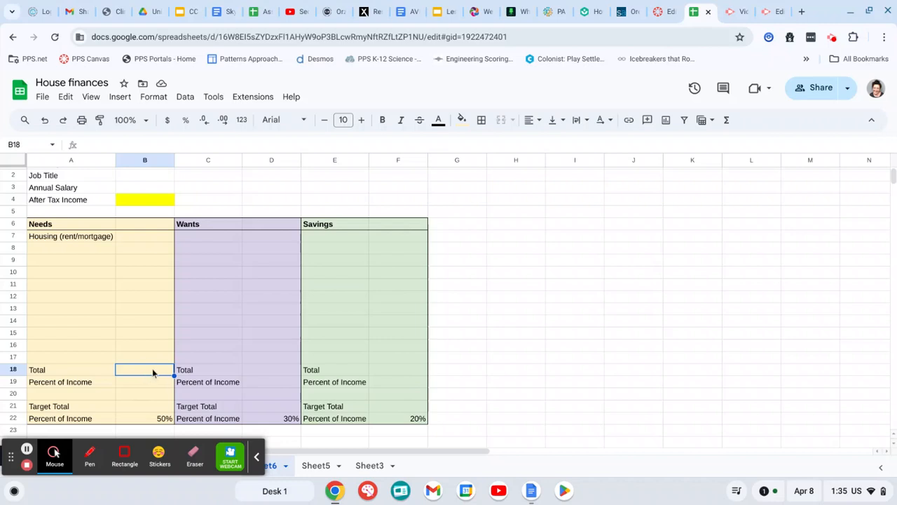
text(=)
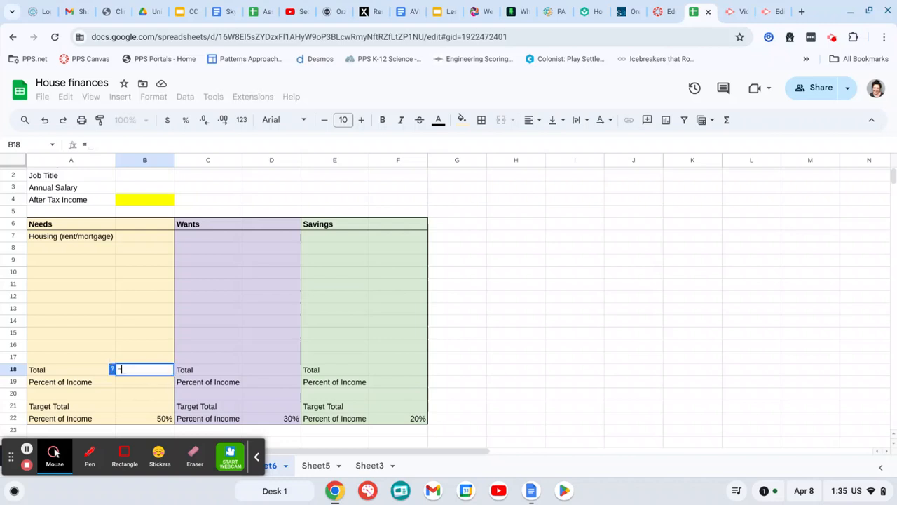
text(SUM)
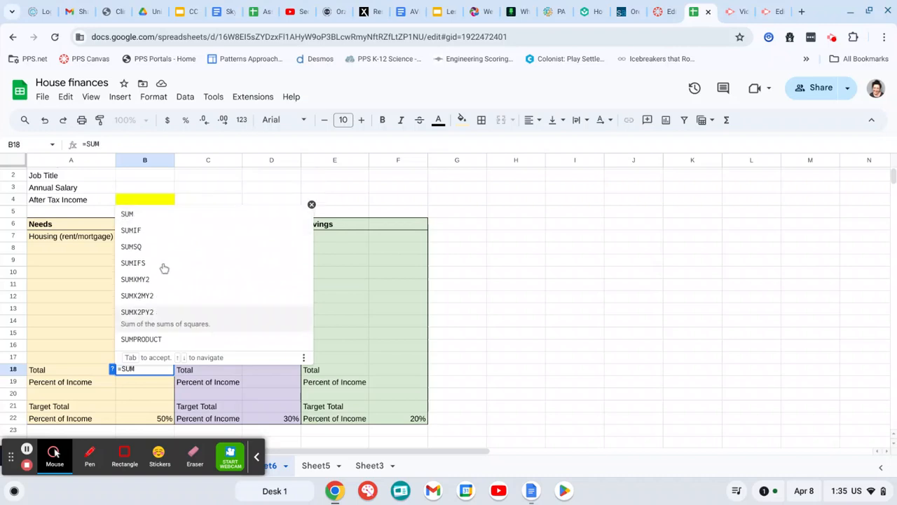
click(188, 224)
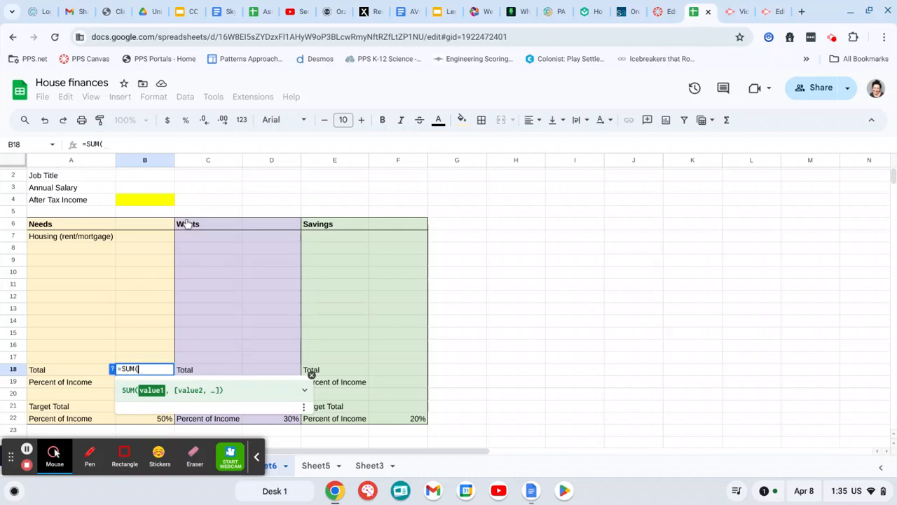
click(155, 238)
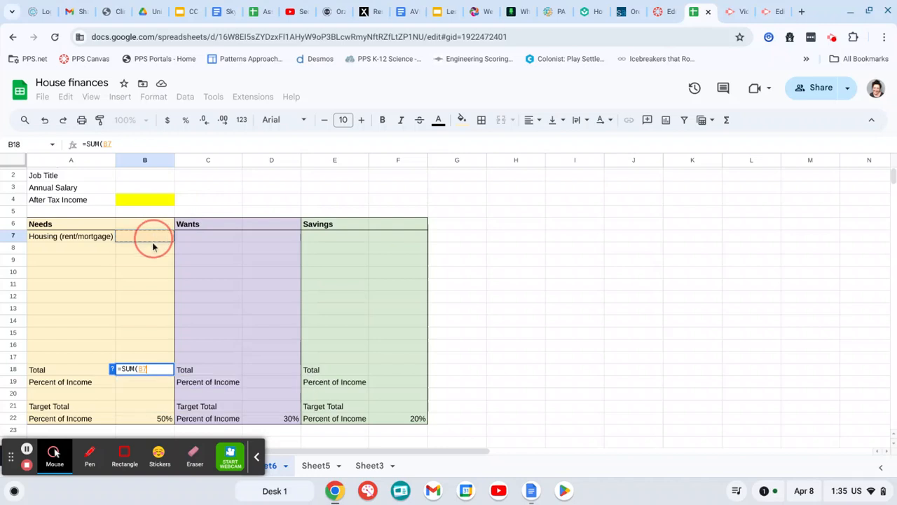
drag(152, 246, 154, 359)
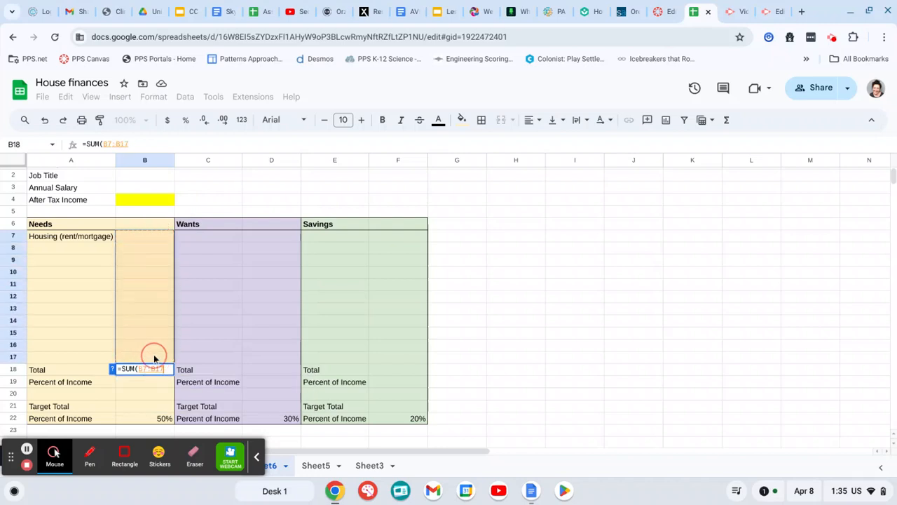
text())
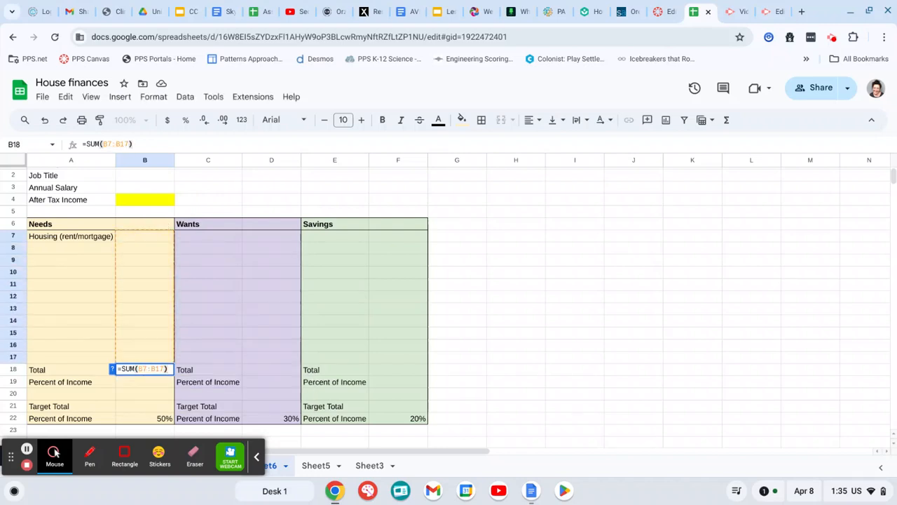
key(Return)
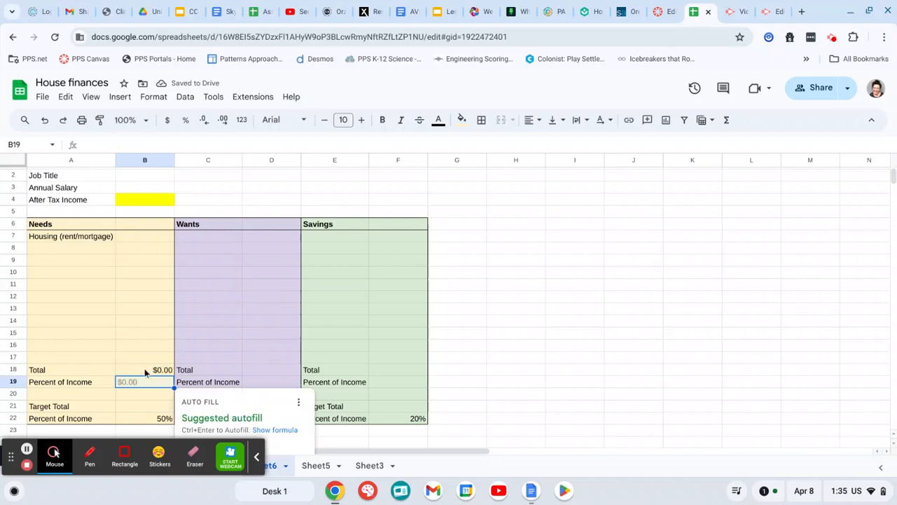
scroll(143, 380, down, 2)
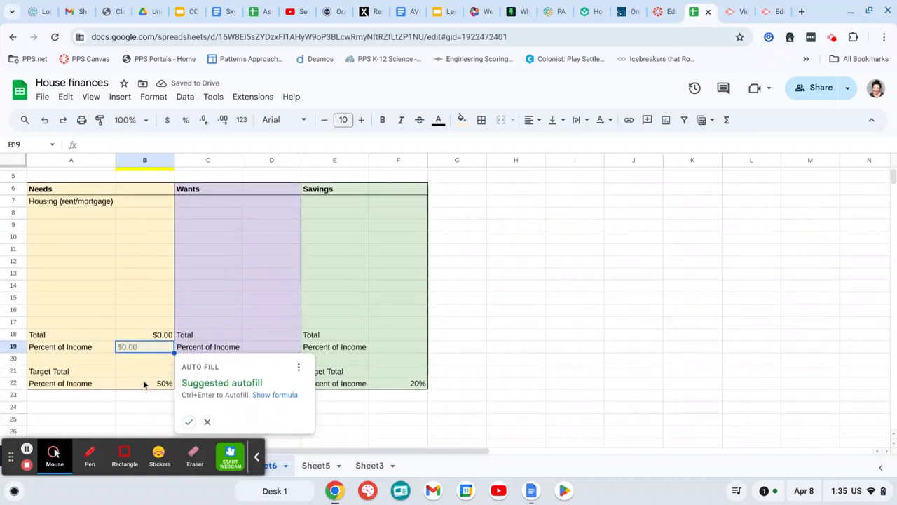
click(208, 424)
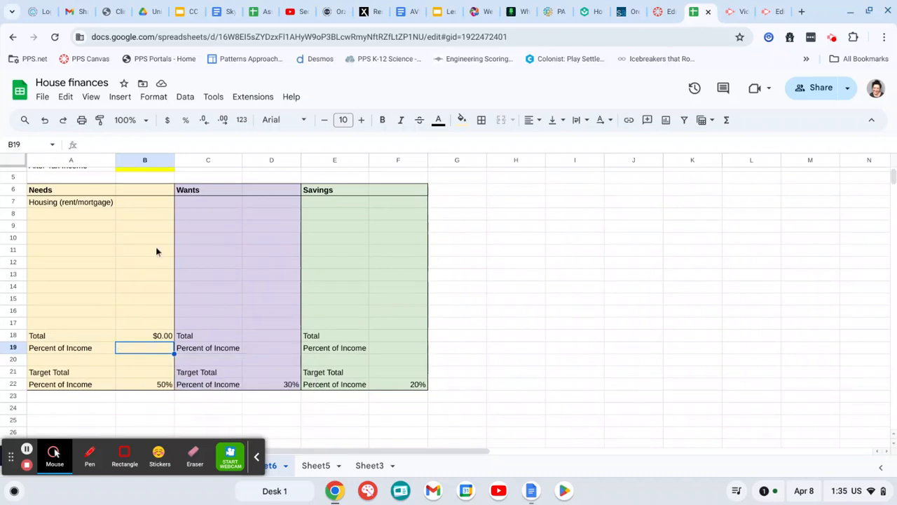
Step: Enter 10 as the housing amount in B7 and apply the currency format to the Needs total in B18
click(152, 205)
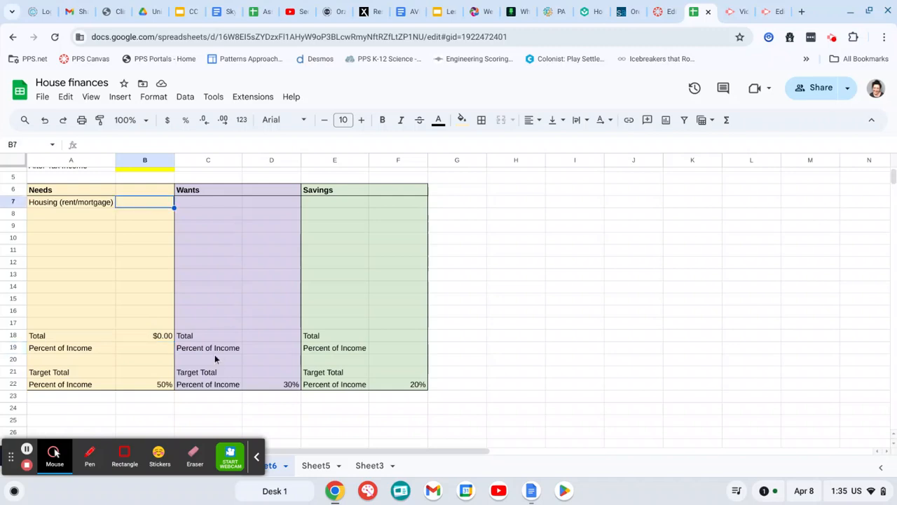
text(10)
key(Return)
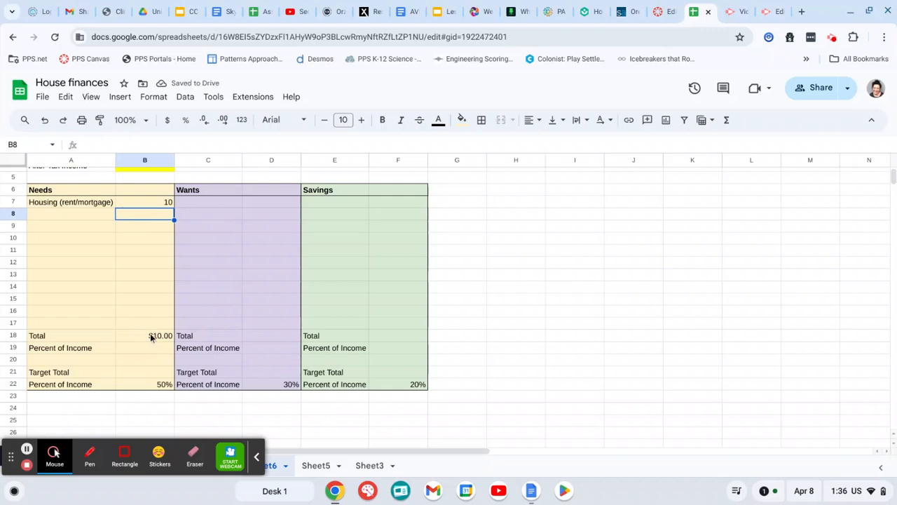
click(125, 336)
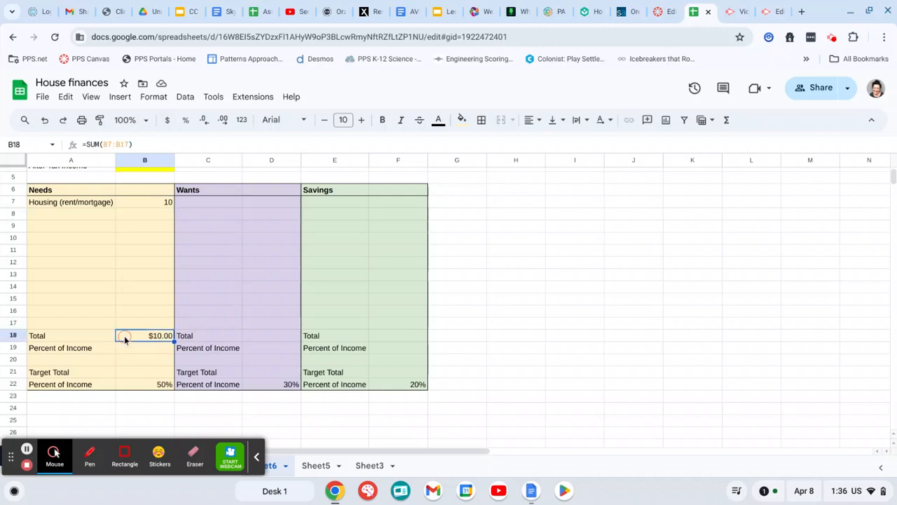
click(169, 125)
Step: Enter 20 as the After Tax Income in B4
click(148, 348)
scroll(148, 346, up, 2)
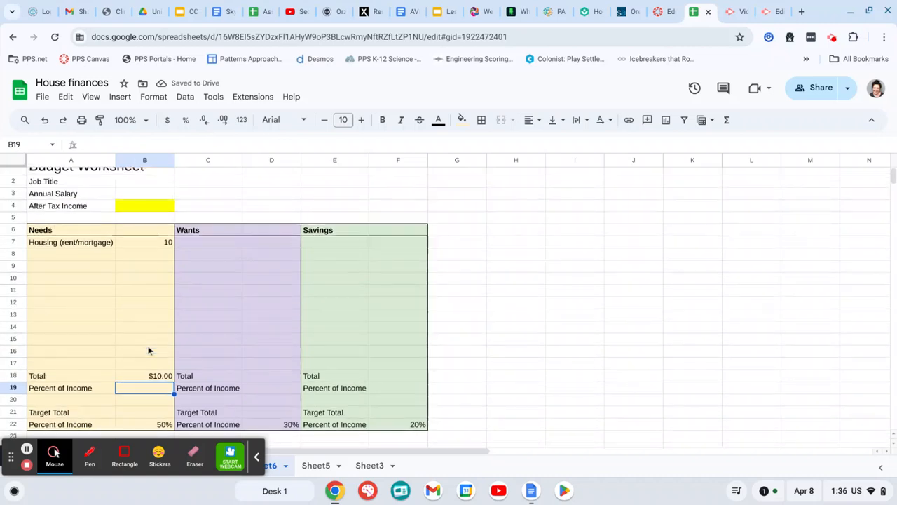
click(150, 204)
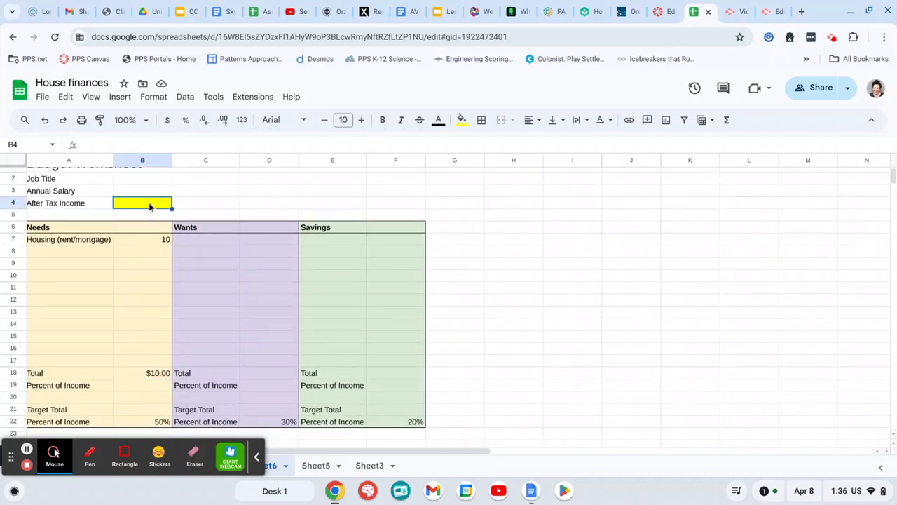
text(20)
key(Return)
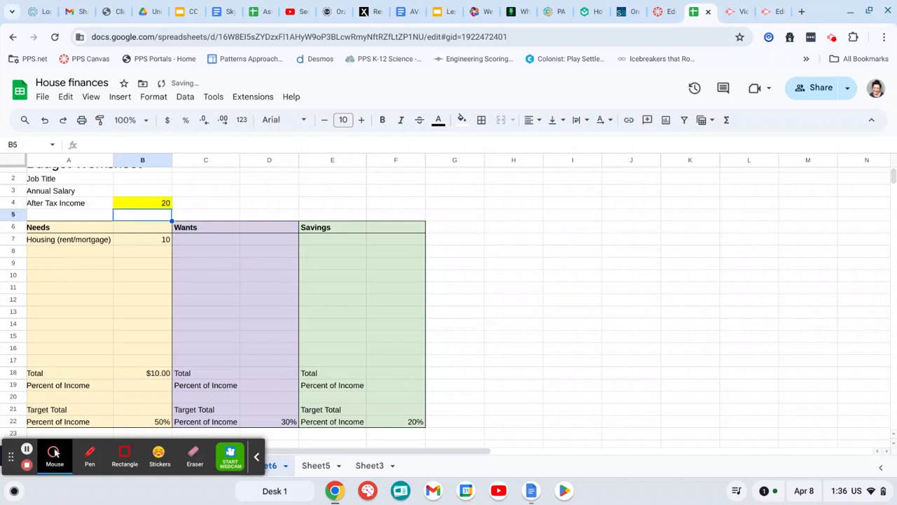
Step: Enter =B18/B4 in B19 as the Needs percent of income and format it as a percent without decimals
click(129, 386)
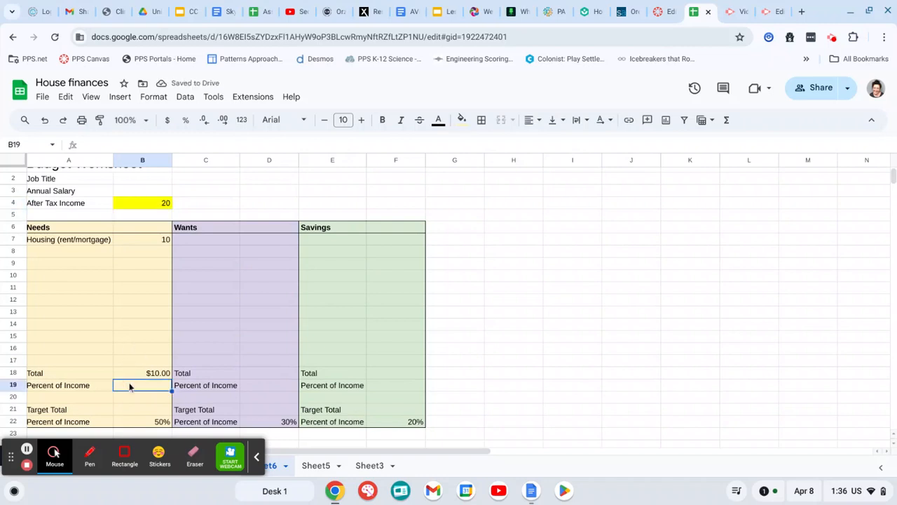
text(=)
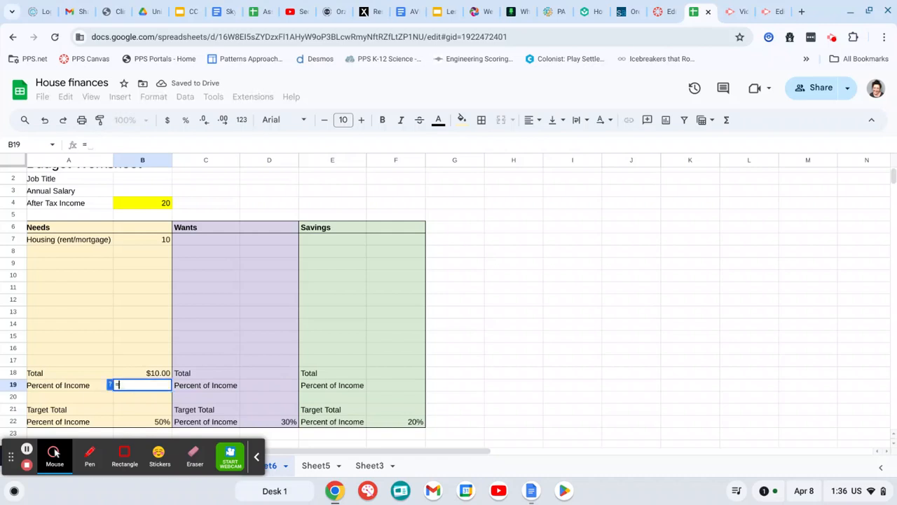
click(138, 376)
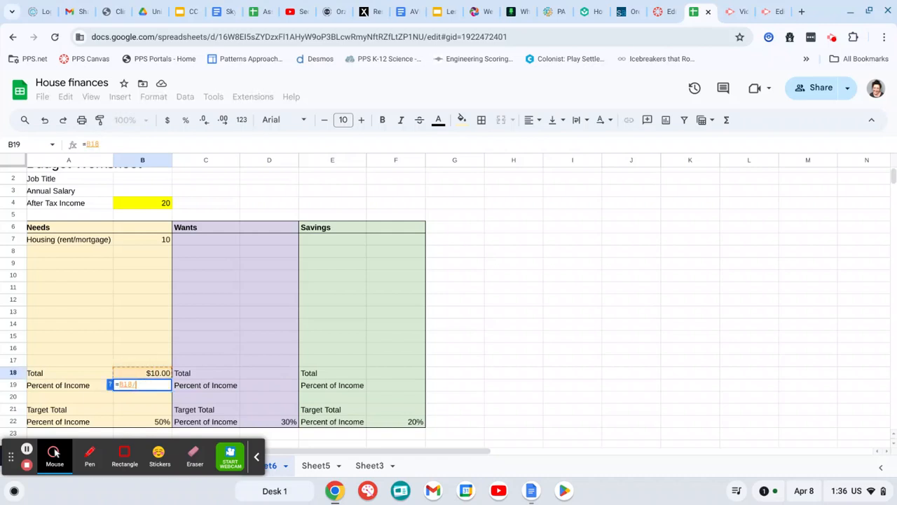
text(/)
click(138, 205)
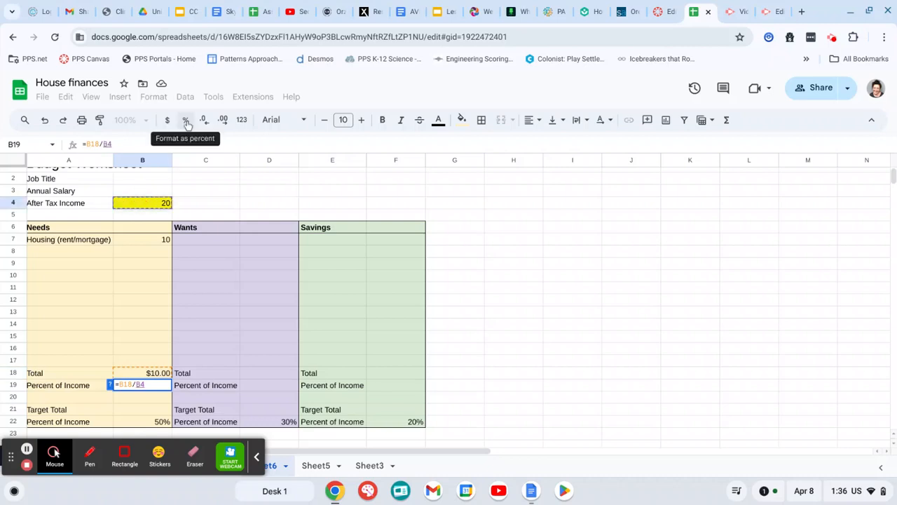
click(187, 124)
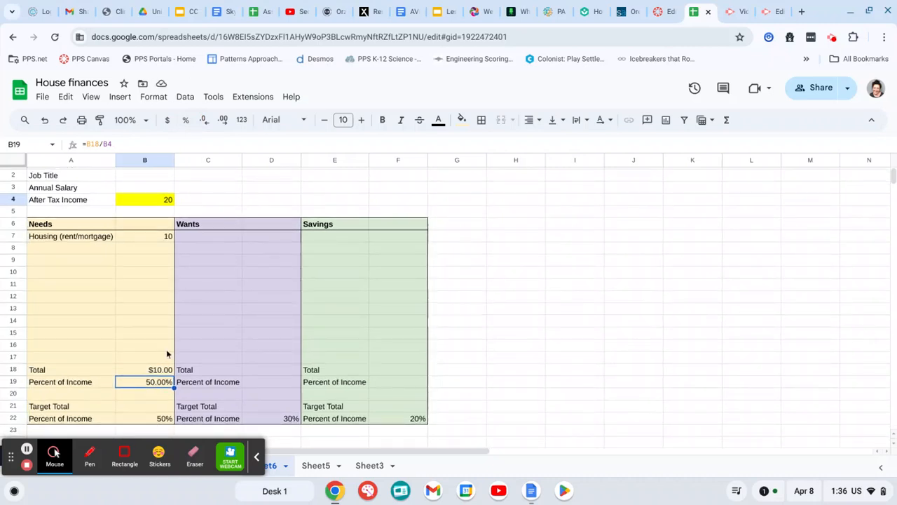
click(205, 122)
click(204, 122)
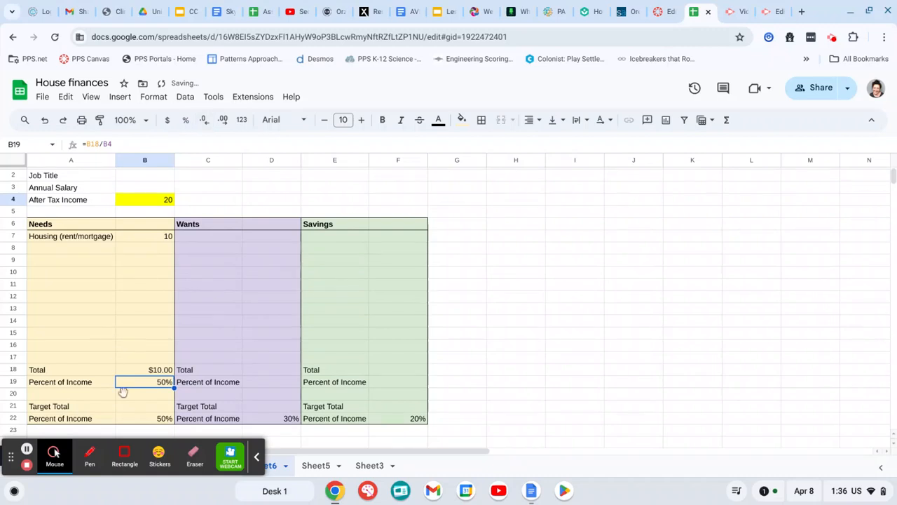
Step: Enter =B4*0.5 in B21 as the Needs target total and apply the currency format
click(160, 409)
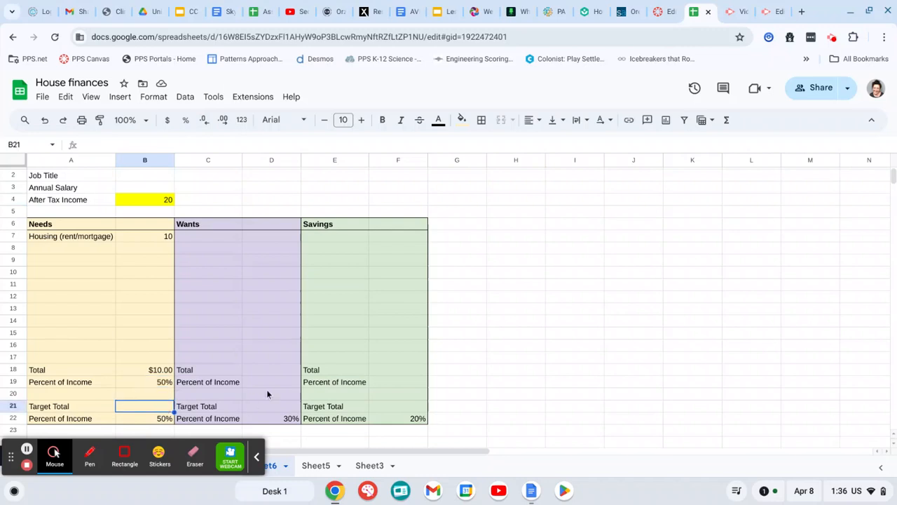
text(=)
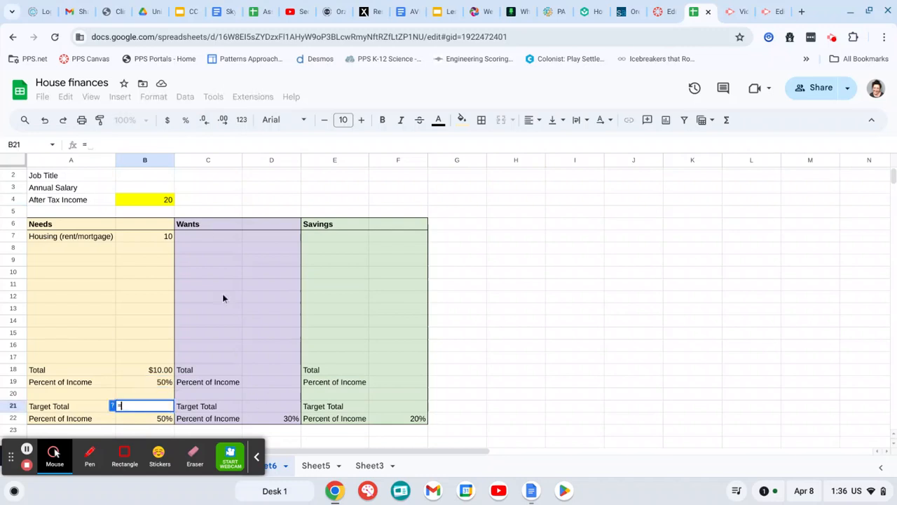
click(153, 202)
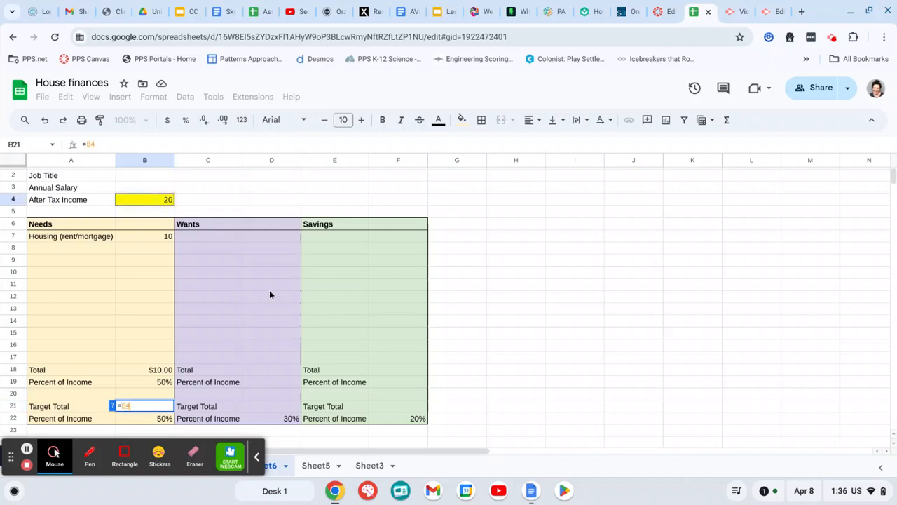
text(*0)
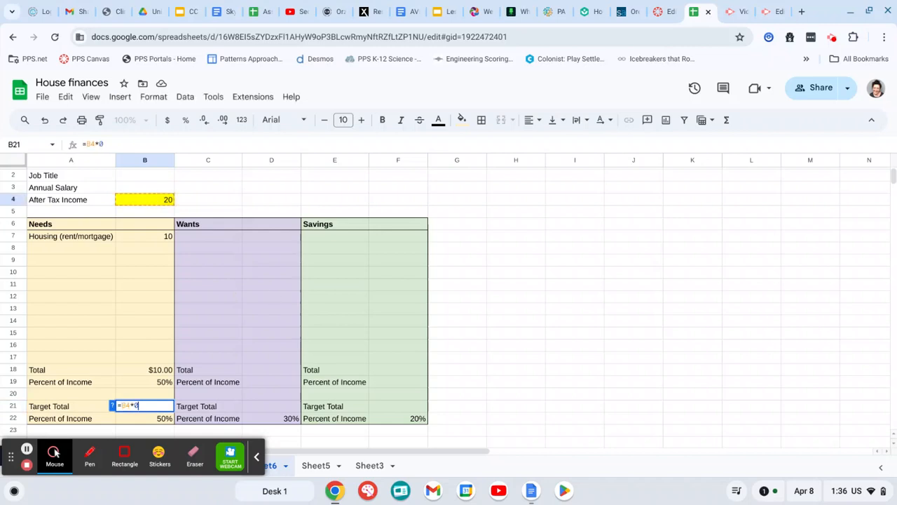
text(.5)
key(Return)
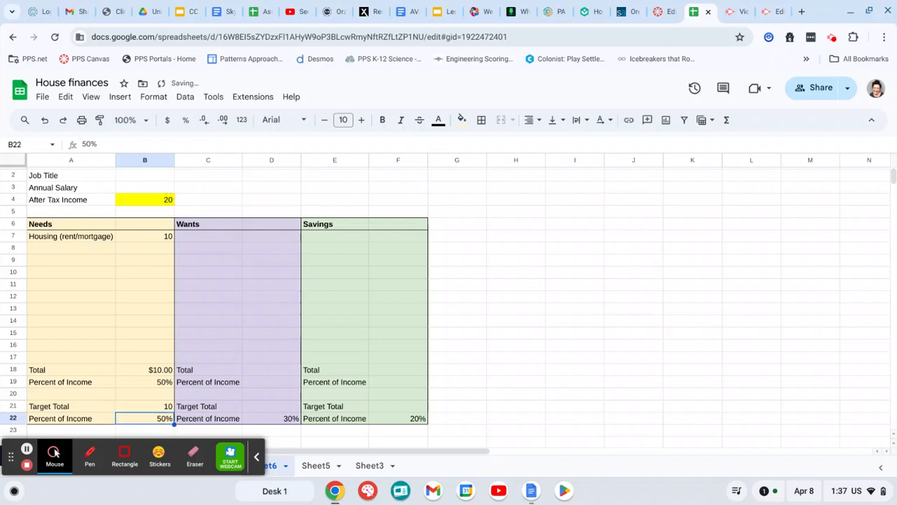
click(153, 405)
click(169, 122)
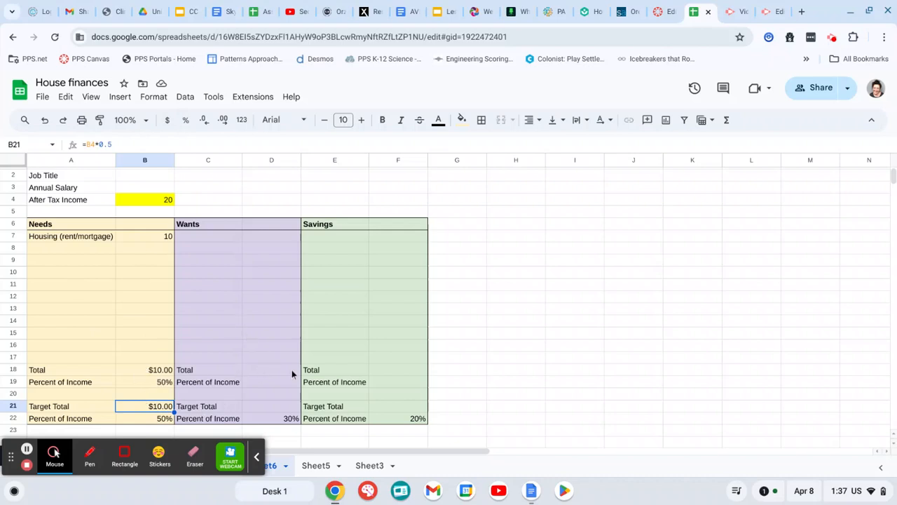
Step: Enter a SUM formula over D7:D17 in D18 as the Wants total
click(271, 370)
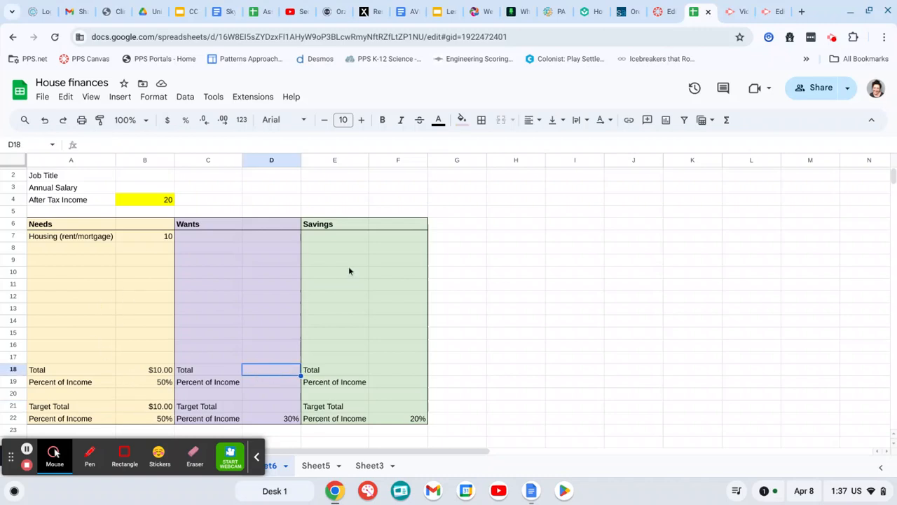
text(=SUM)
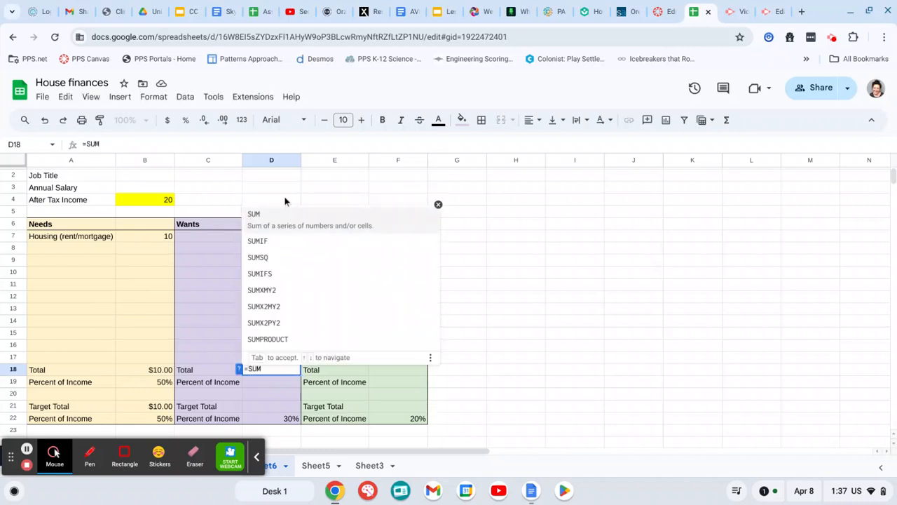
click(298, 219)
drag(276, 239, 272, 357)
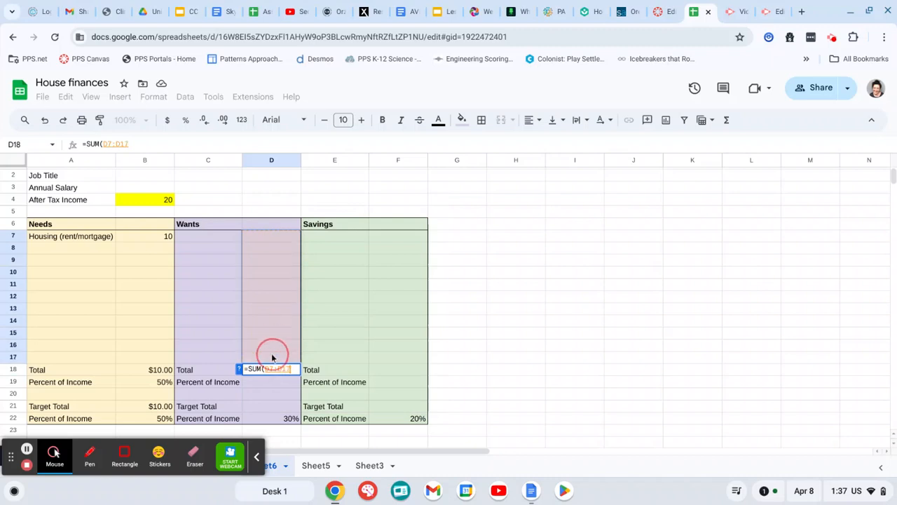
key(Return)
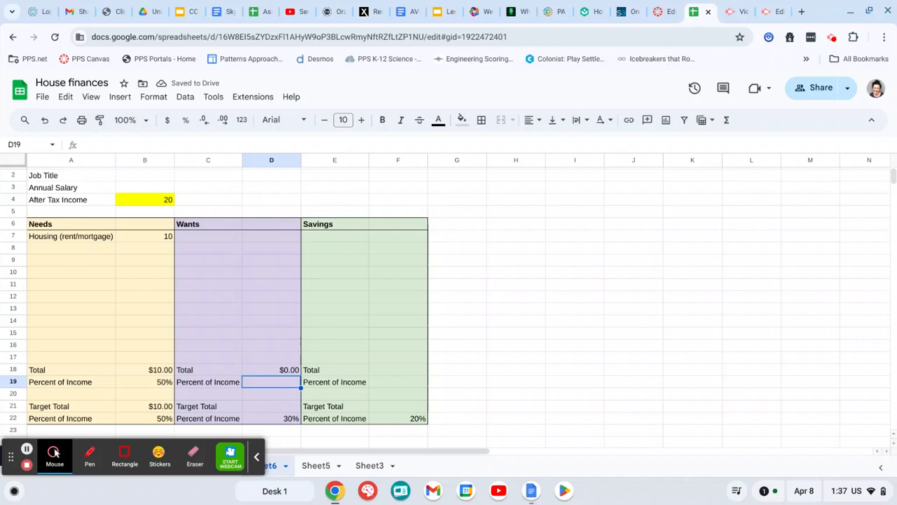
Step: Enter =D18/B4 in D19 as the Wants percent of income and format it as a percent
text(=)
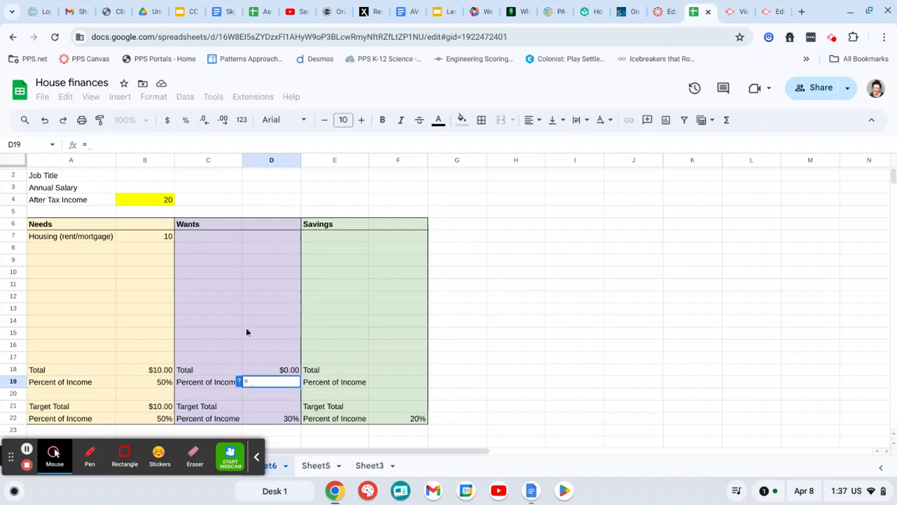
click(260, 369)
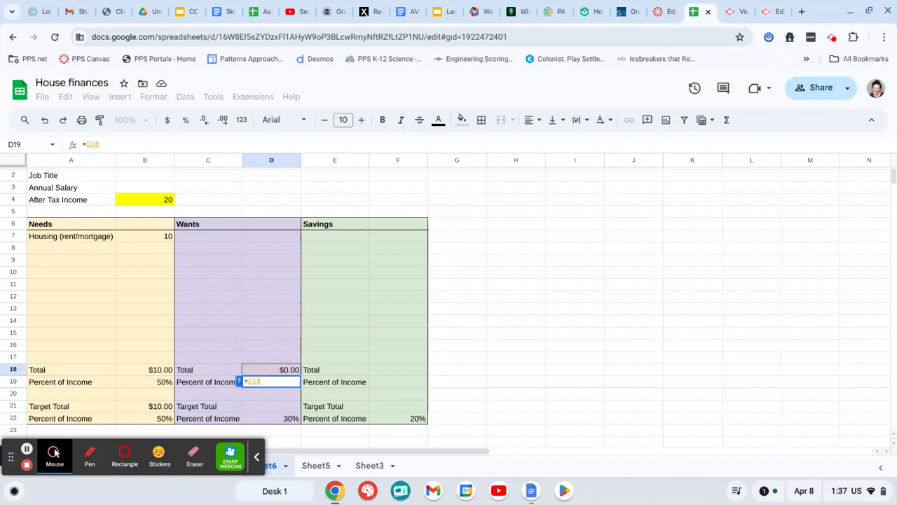
text(/)
click(139, 203)
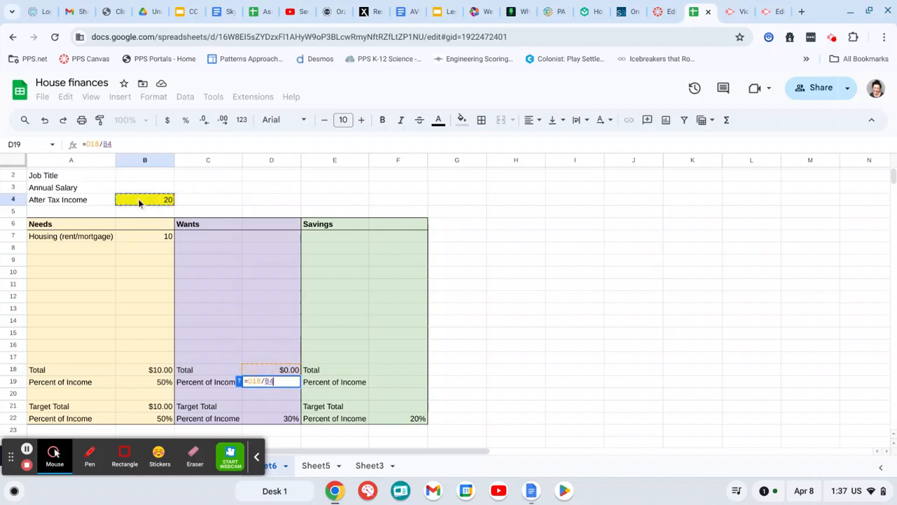
click(185, 120)
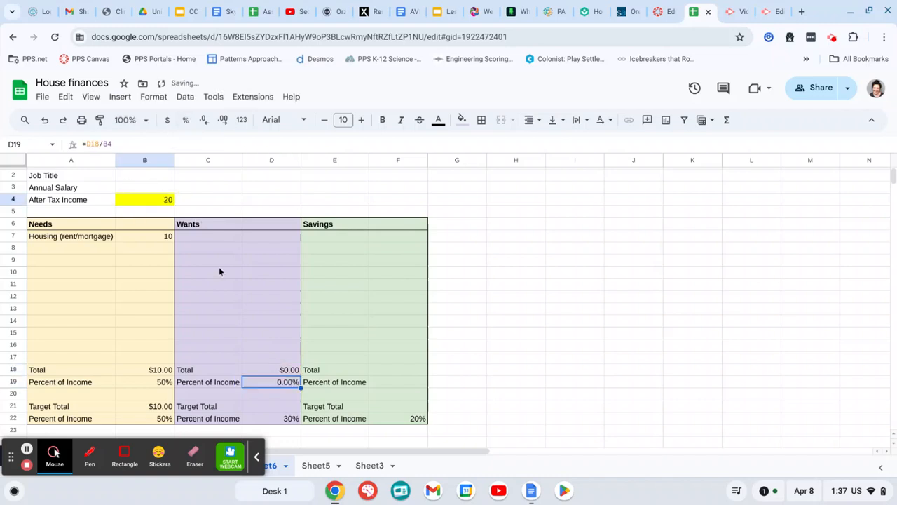
Step: Enter =B4*0.3 in D21 as the Wants target total and apply the currency format
click(261, 405)
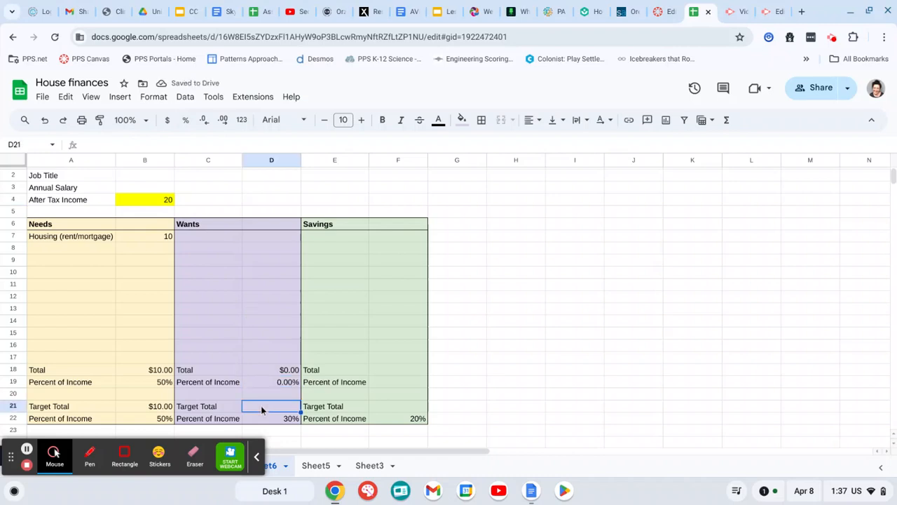
text(=)
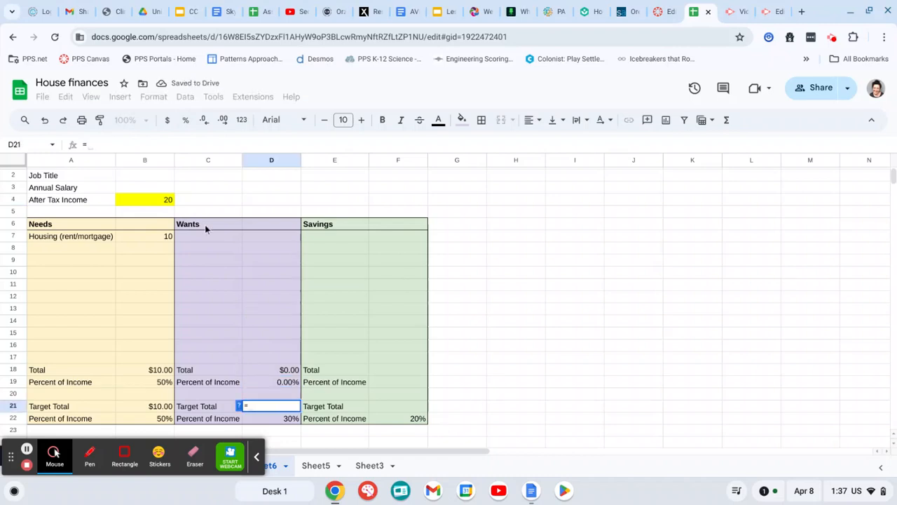
click(168, 200)
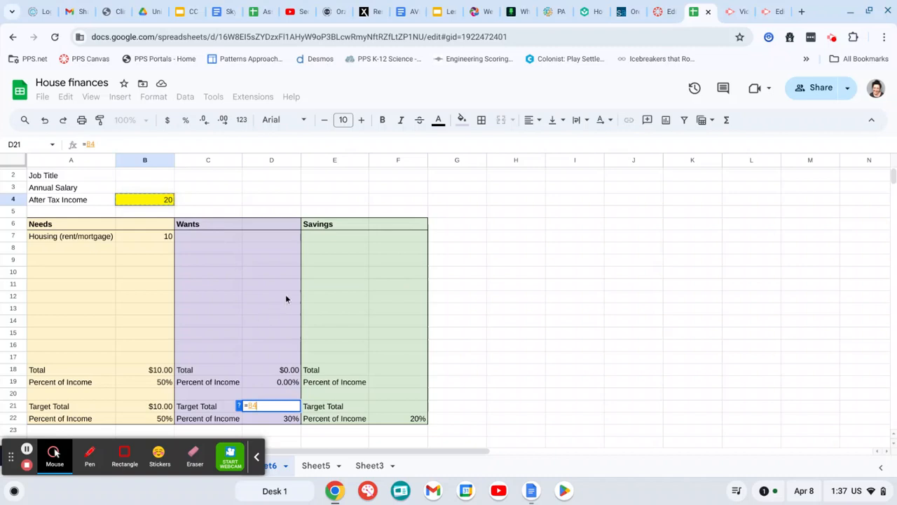
text(*0.3)
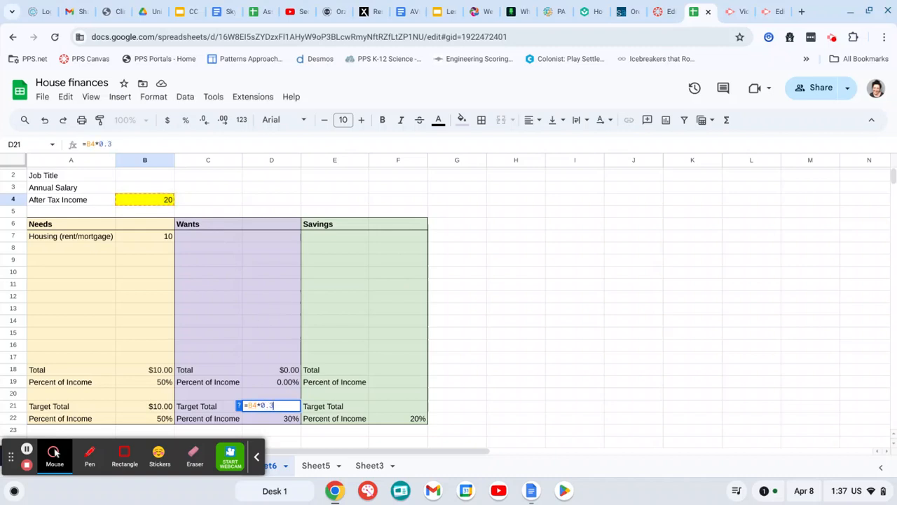
key(Return)
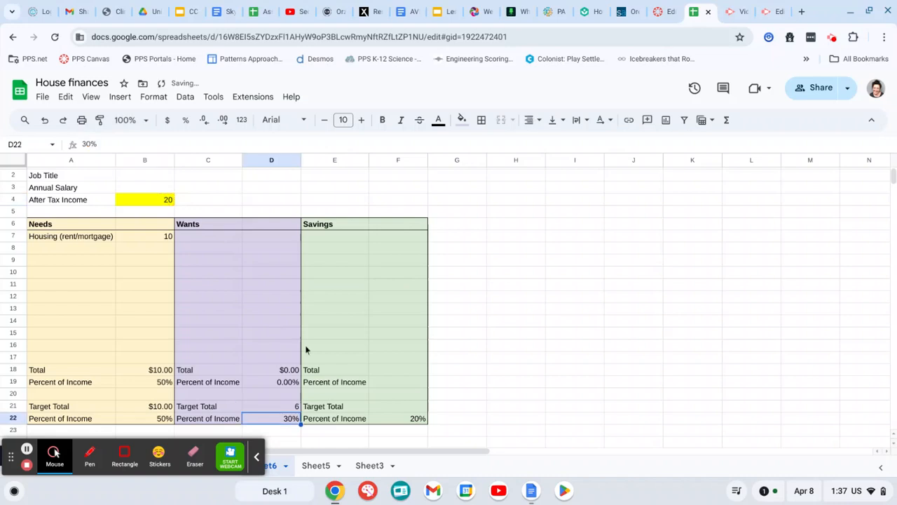
click(270, 406)
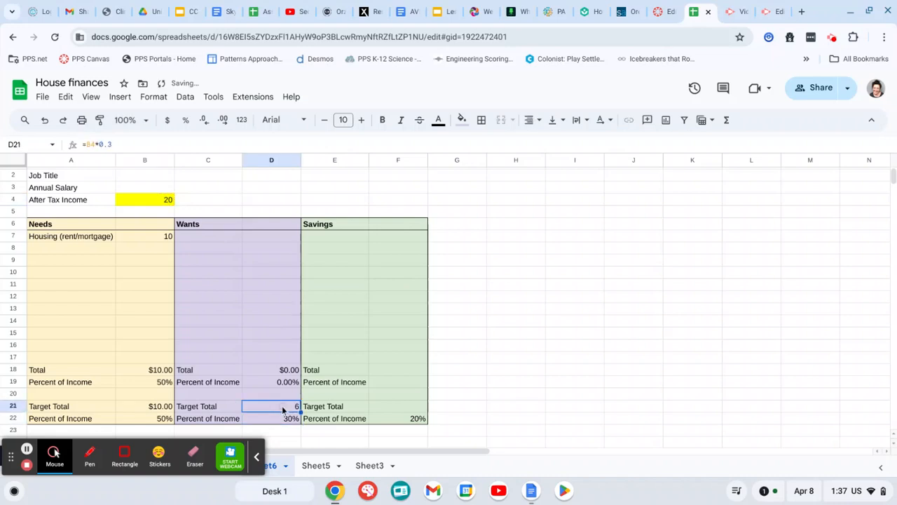
click(167, 120)
Step: Change the After Tax Income in B4 to 1800
click(154, 200)
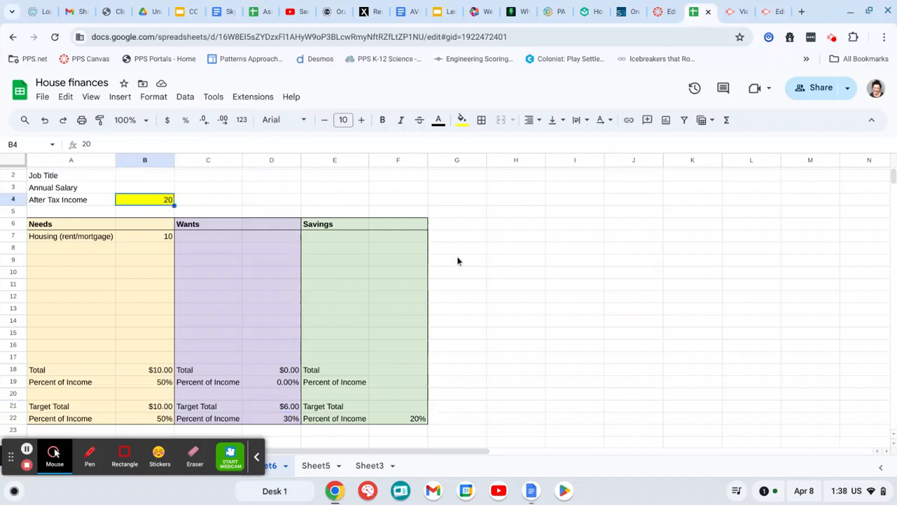
text(1800)
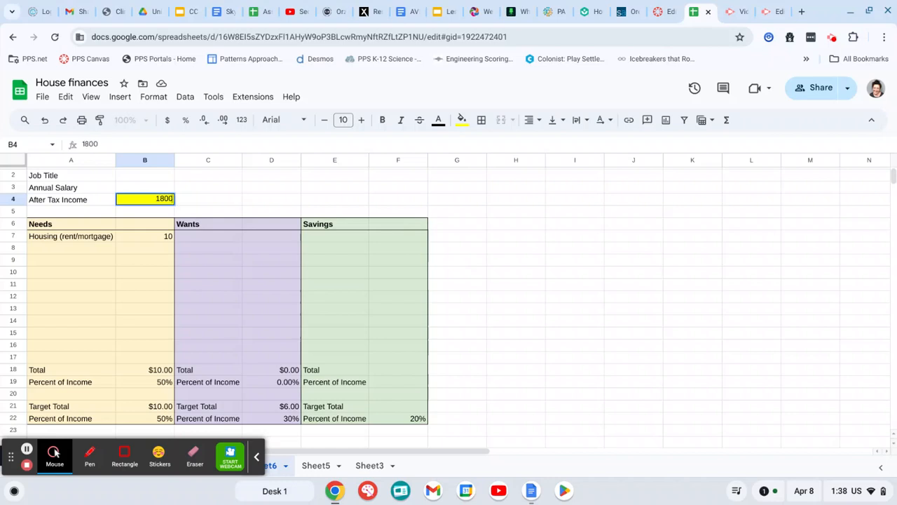
key(Return)
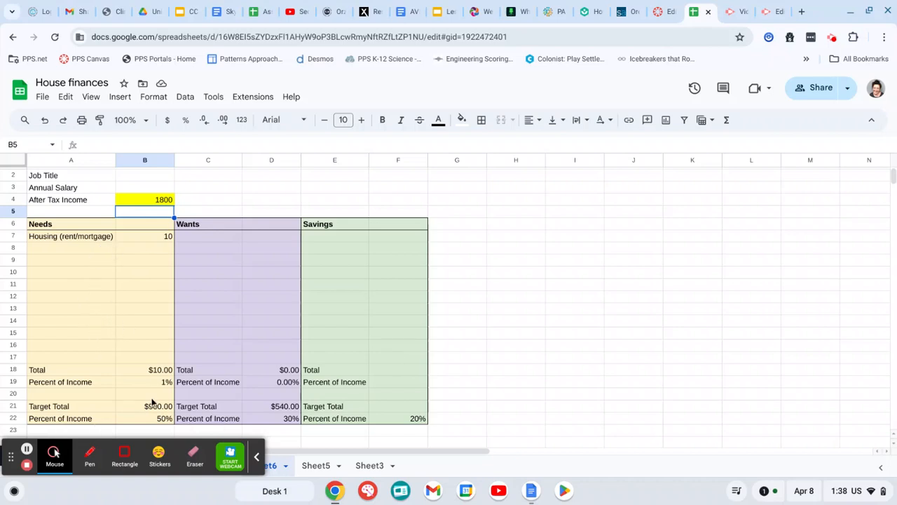
scroll(335, 381, up, 1)
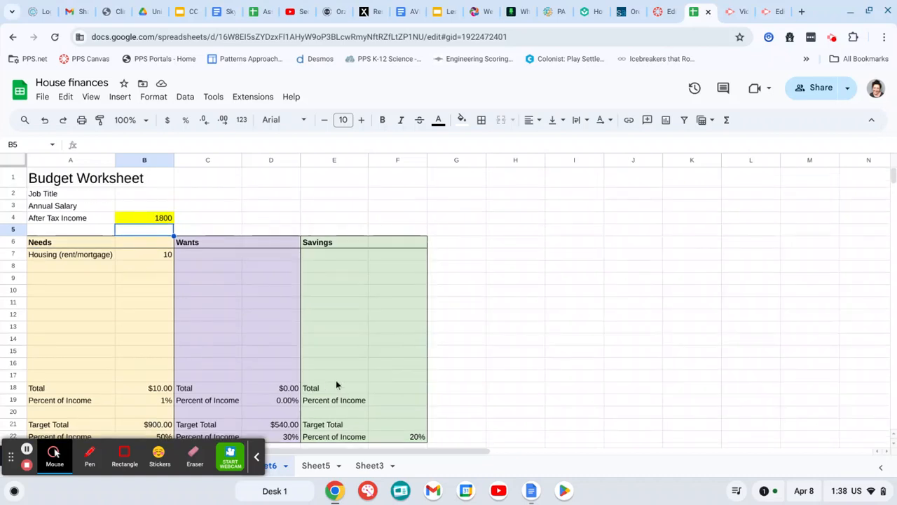